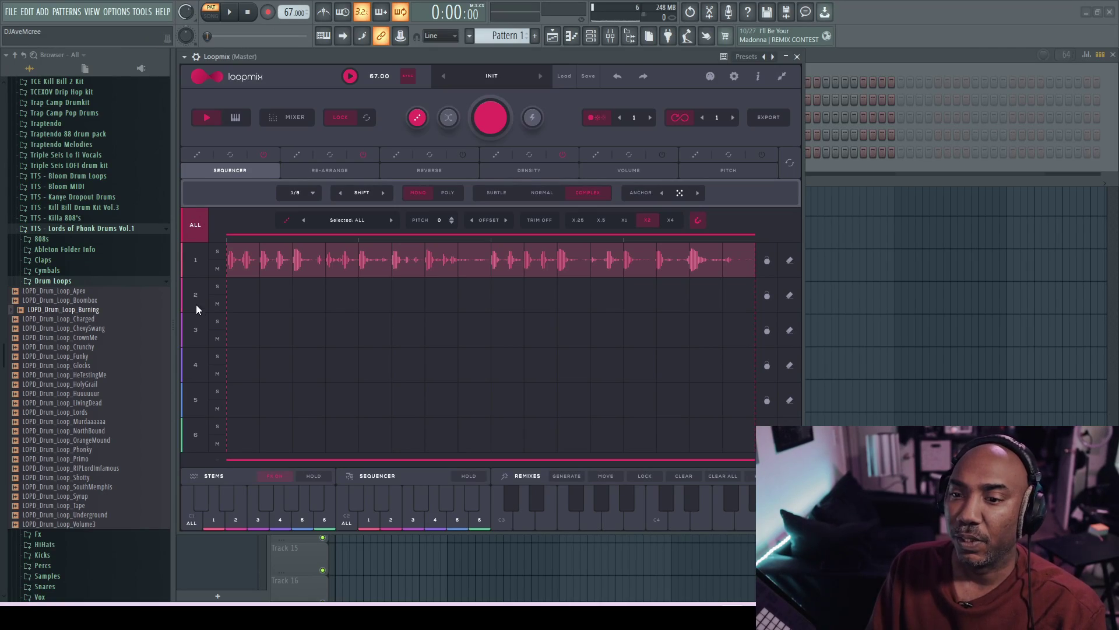
# Load a Lords of Phonk Drums Vol.1 loop onto Loopmix track 1.
pyautogui.moveTo(197, 305); pyautogui.dragTo(269, 385)
# Audition stem 1 and then all stems, then switch Loopmix to keyboard-triggered playback.
pyautogui.click(680, 553)
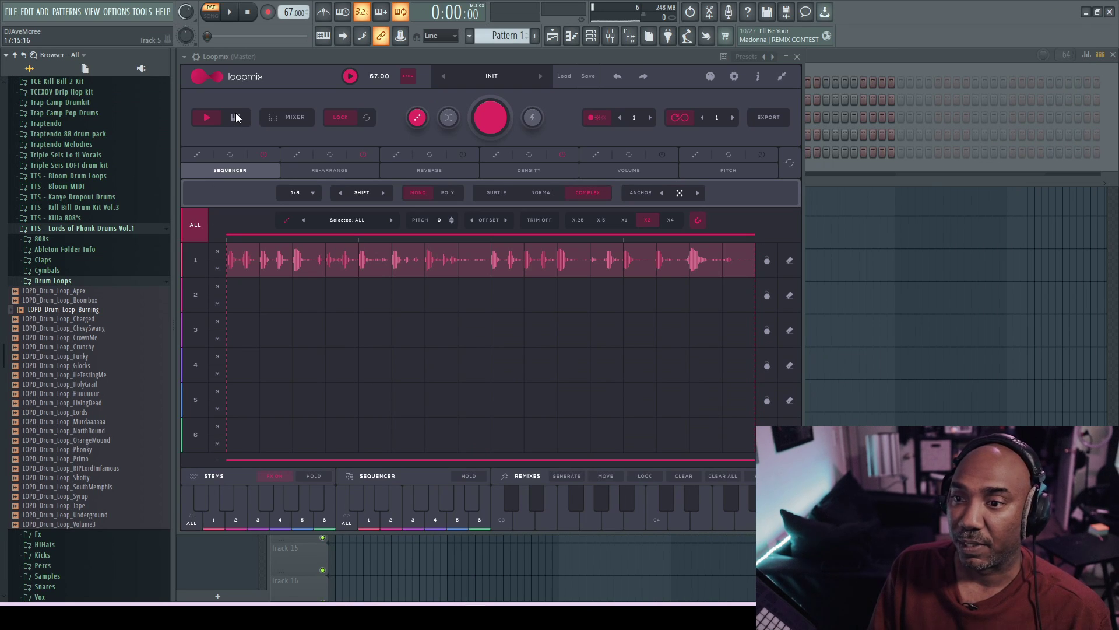
pyautogui.press('x')
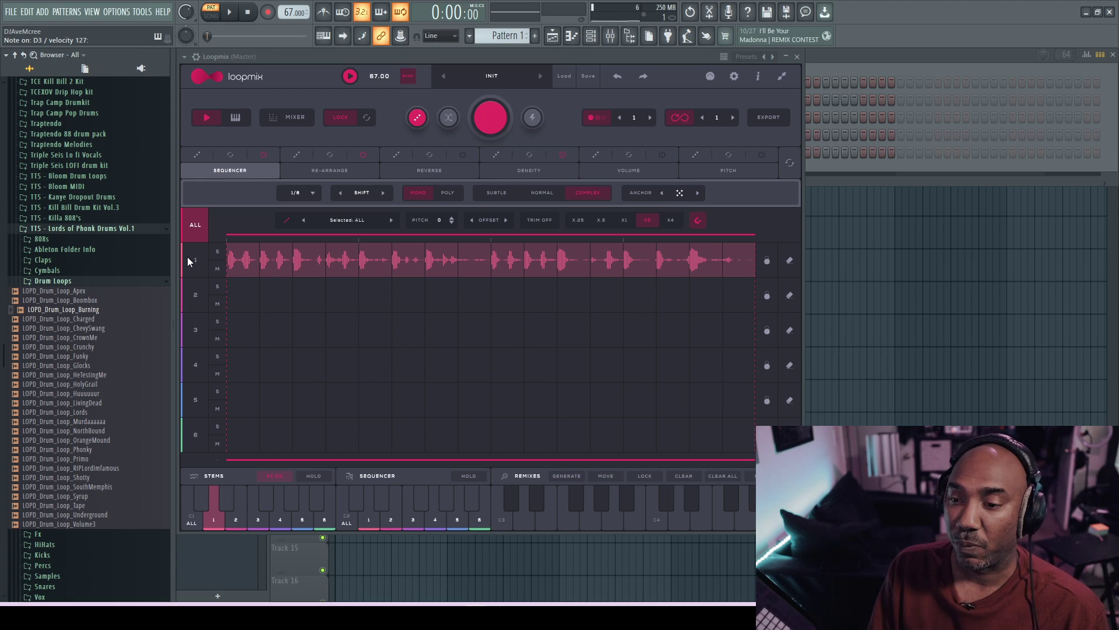
pyautogui.press('z')
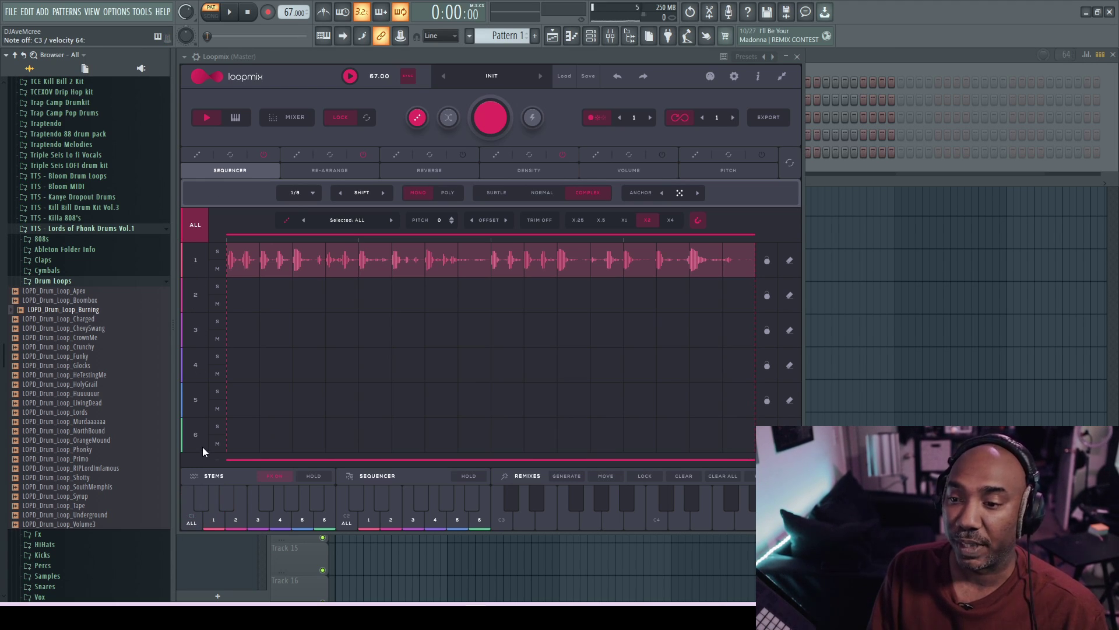
pyautogui.click(236, 117)
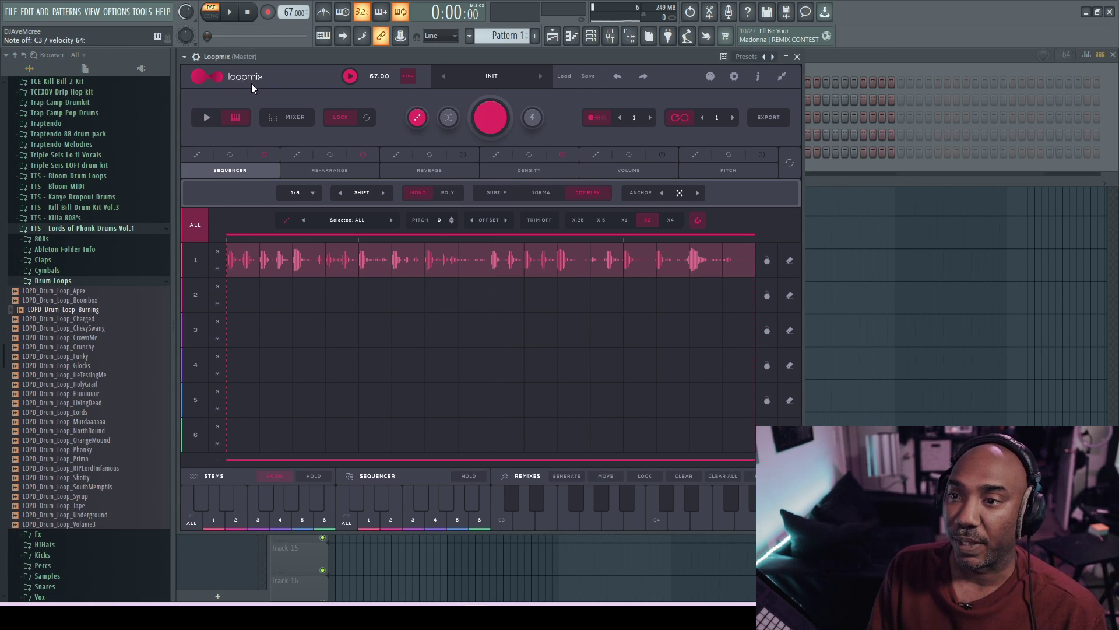
pyautogui.press('x')
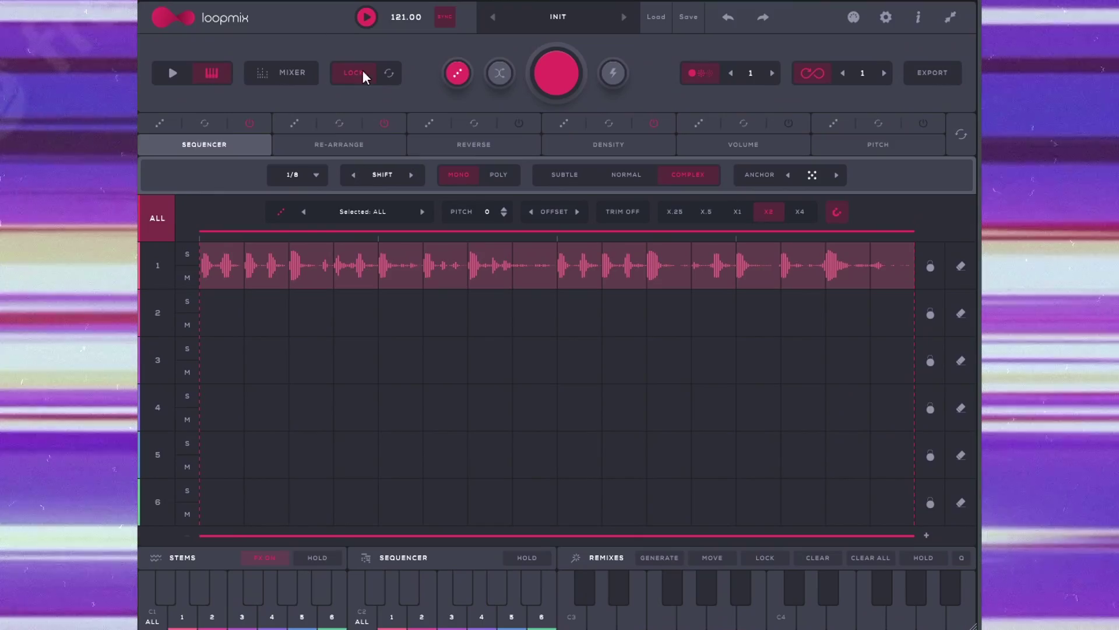
pyautogui.click(169, 80)
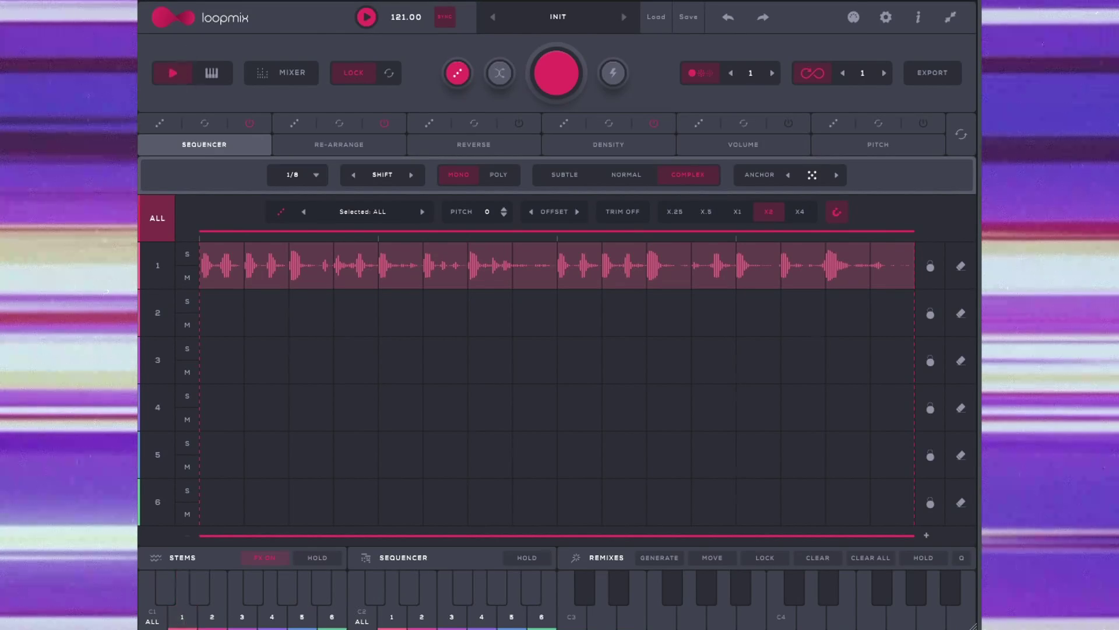
pyautogui.click(367, 17)
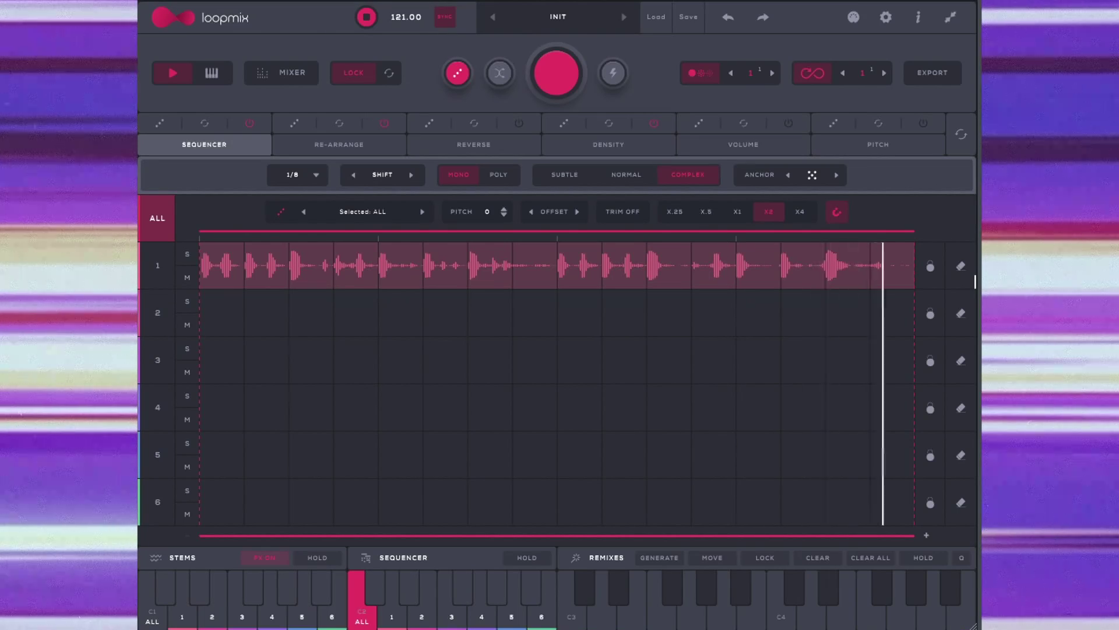
pyautogui.press('space')
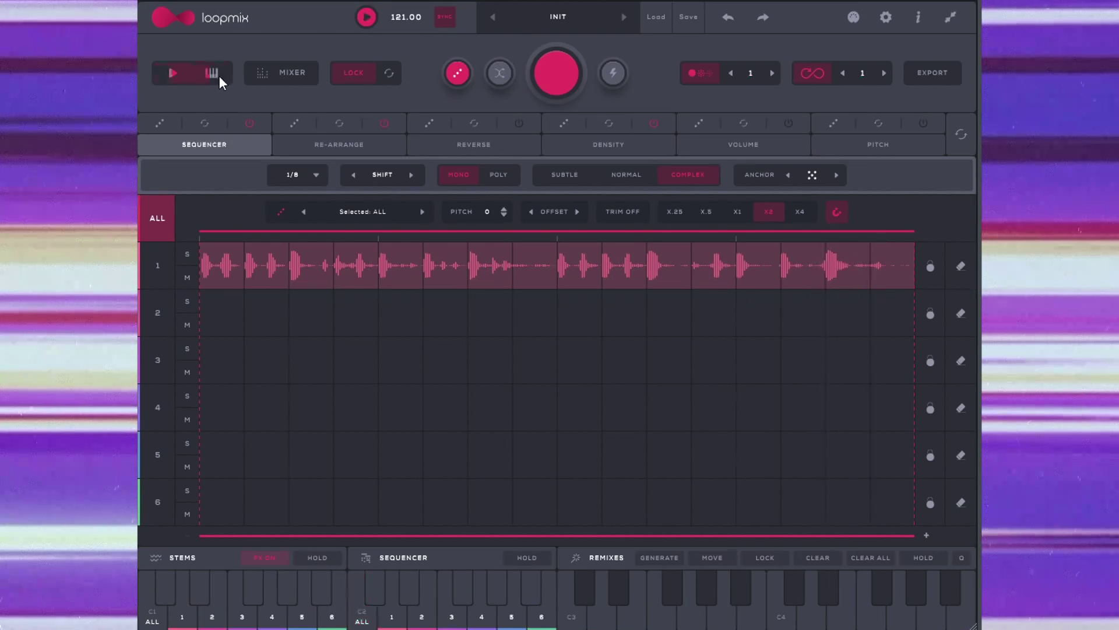
pyautogui.click(219, 76)
pyautogui.press('space')
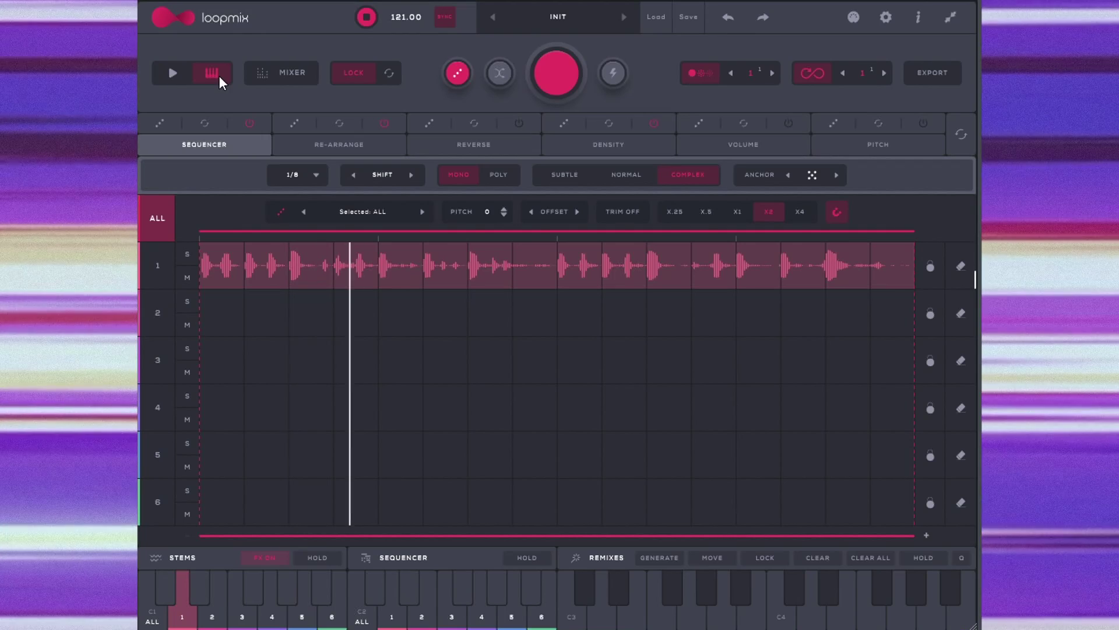
pyautogui.press('space')
pyautogui.click(286, 80)
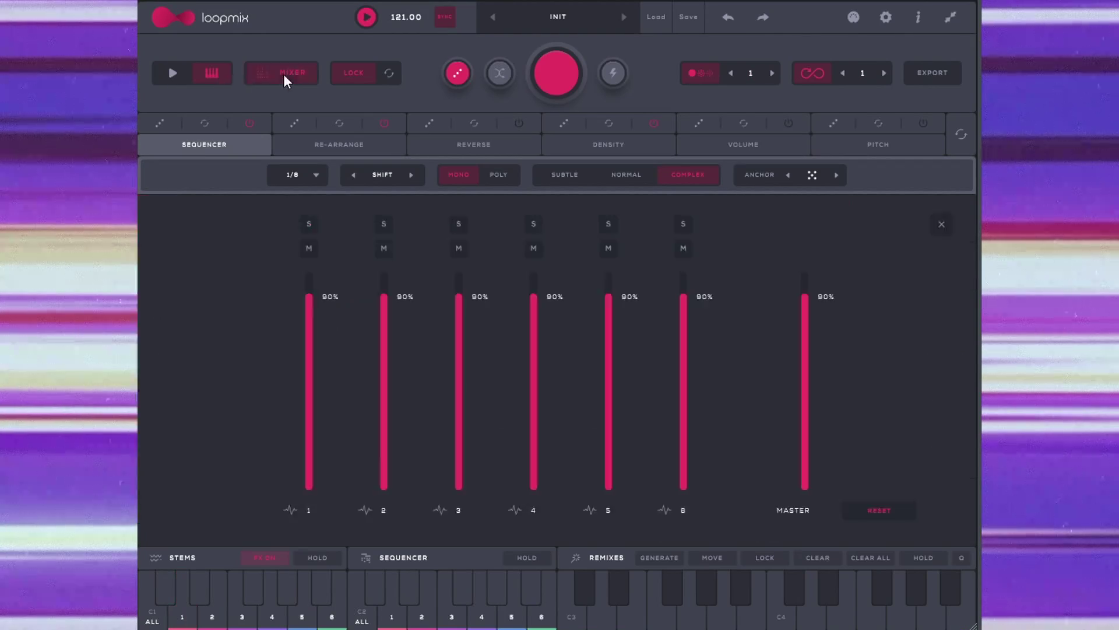
pyautogui.press('space')
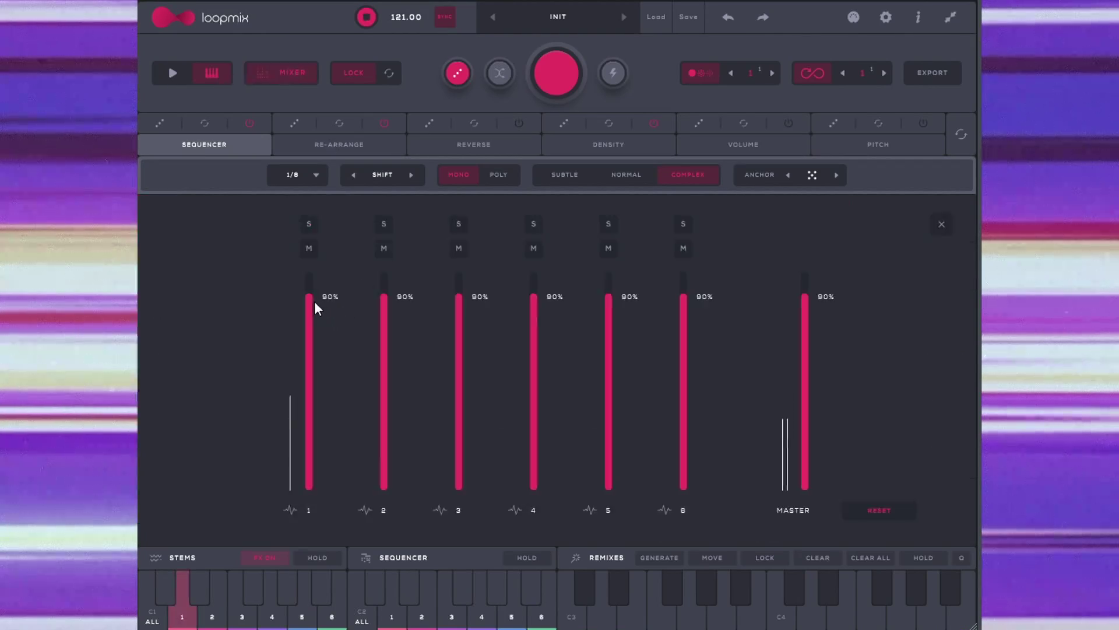
pyautogui.moveTo(309, 301); pyautogui.dragTo(311, 385)
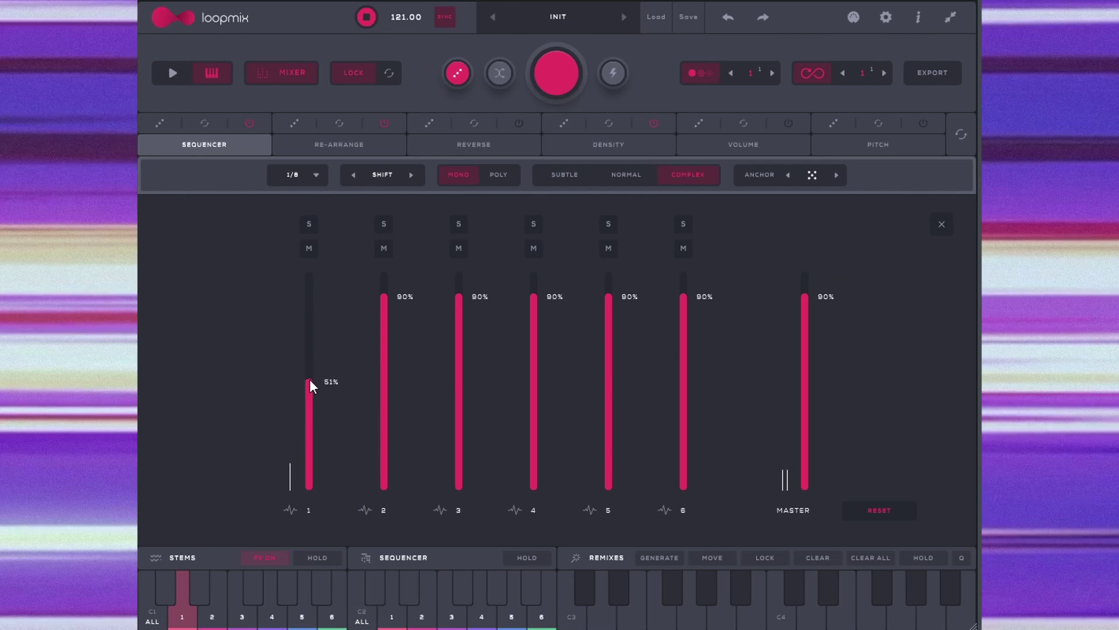
pyautogui.doubleClick(311, 426)
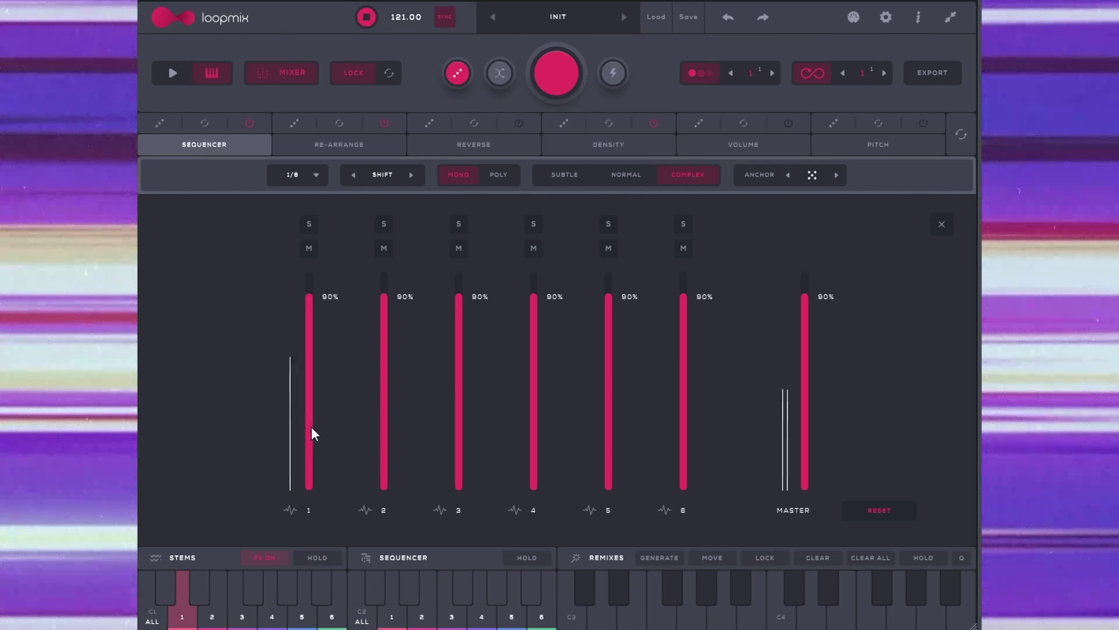
pyautogui.press('space')
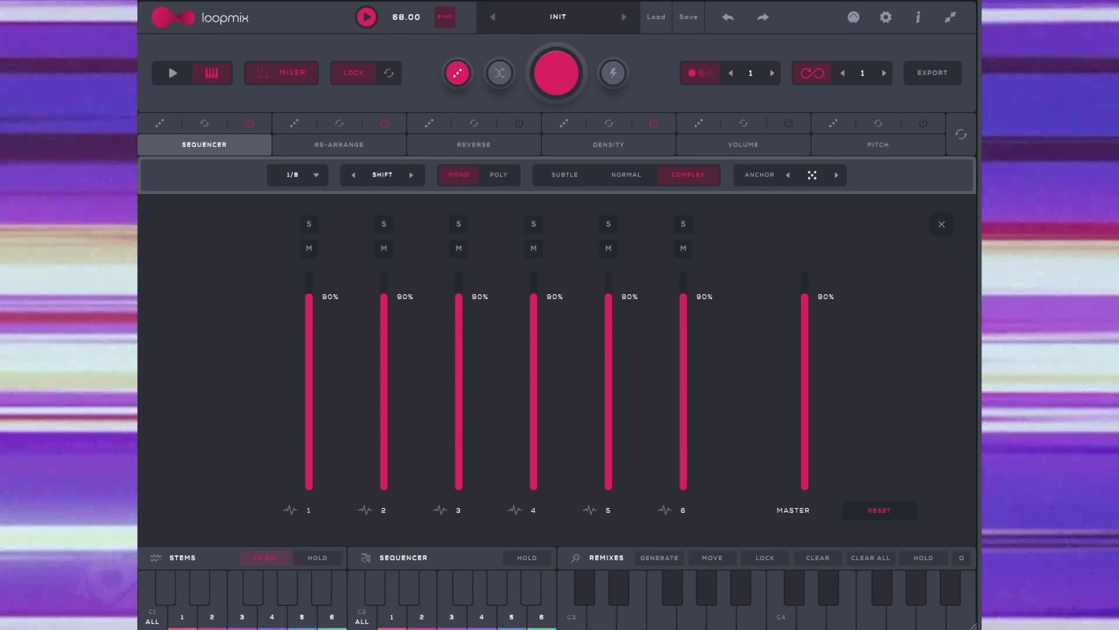
pyautogui.press('space')
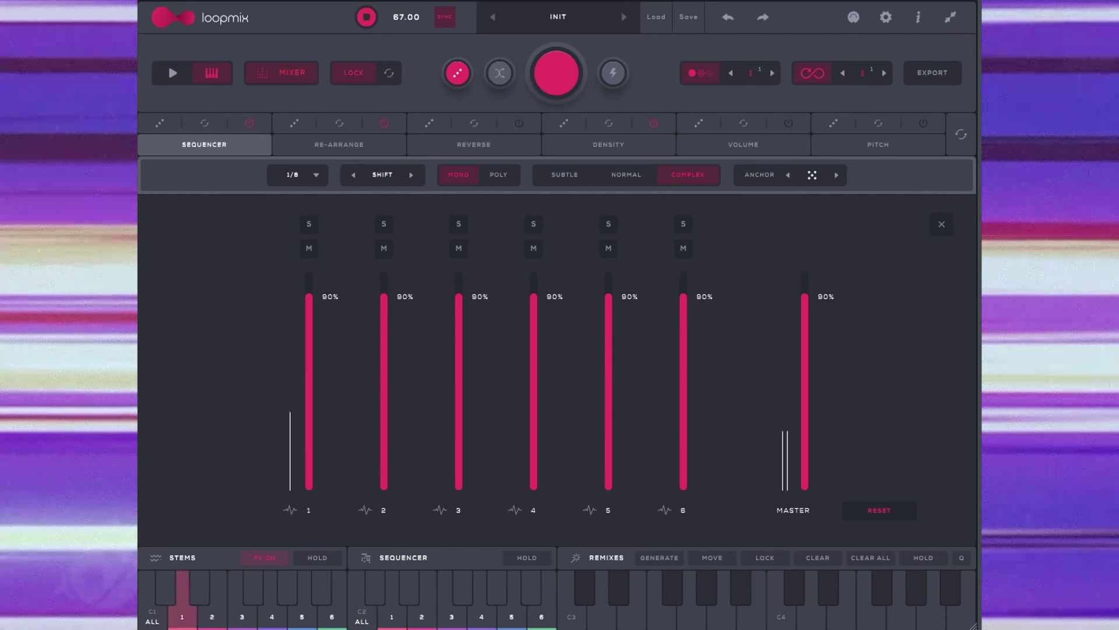
pyautogui.click(289, 71)
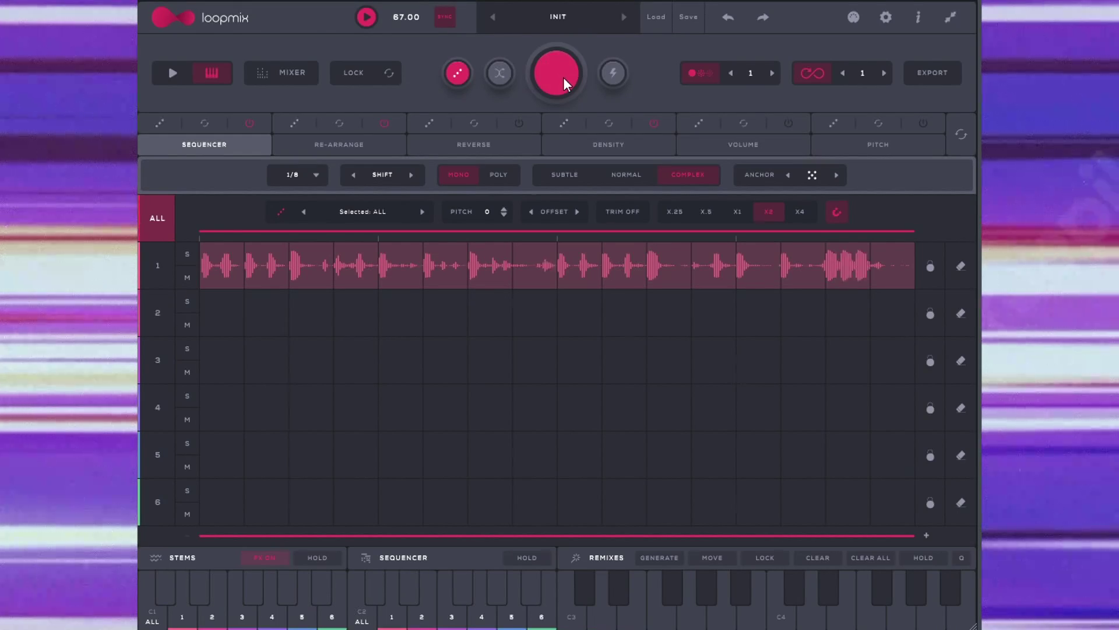
# Turn off auto-randomize and pattern looping while playing, then undo the last randomization.
pyautogui.press('space')
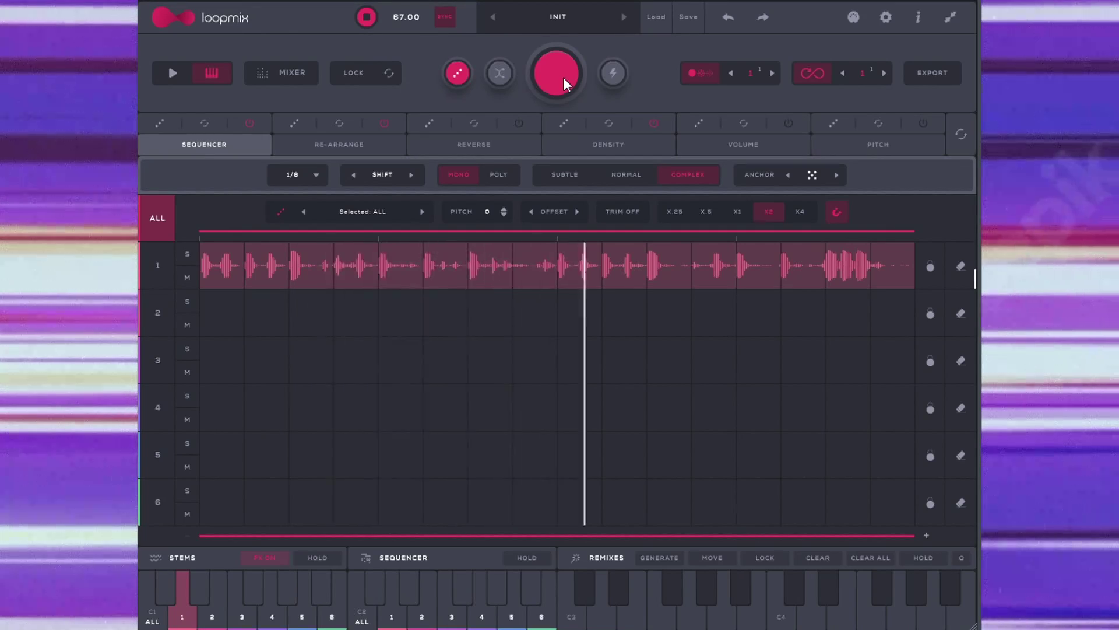
pyautogui.click(698, 69)
pyautogui.click(808, 73)
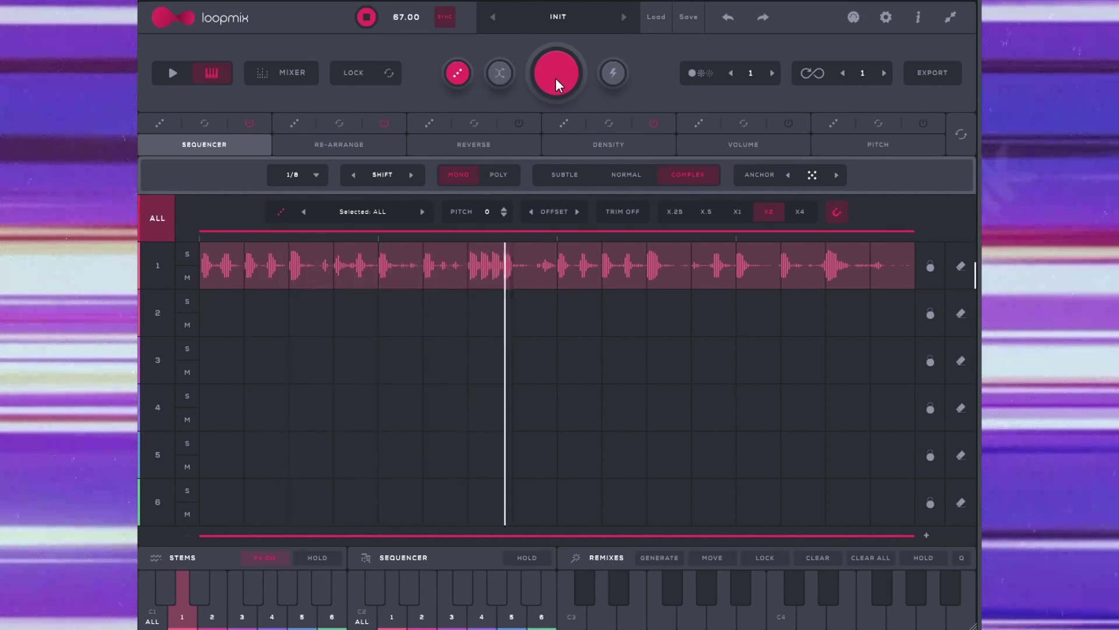
pyautogui.press('space')
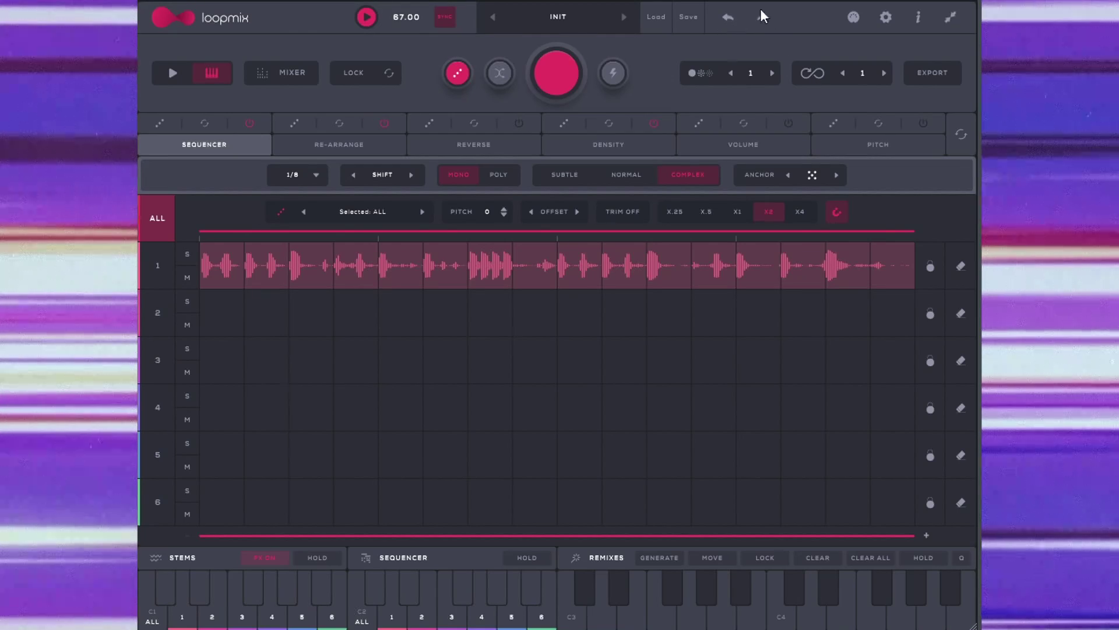
pyautogui.click(728, 18)
pyautogui.press('space')
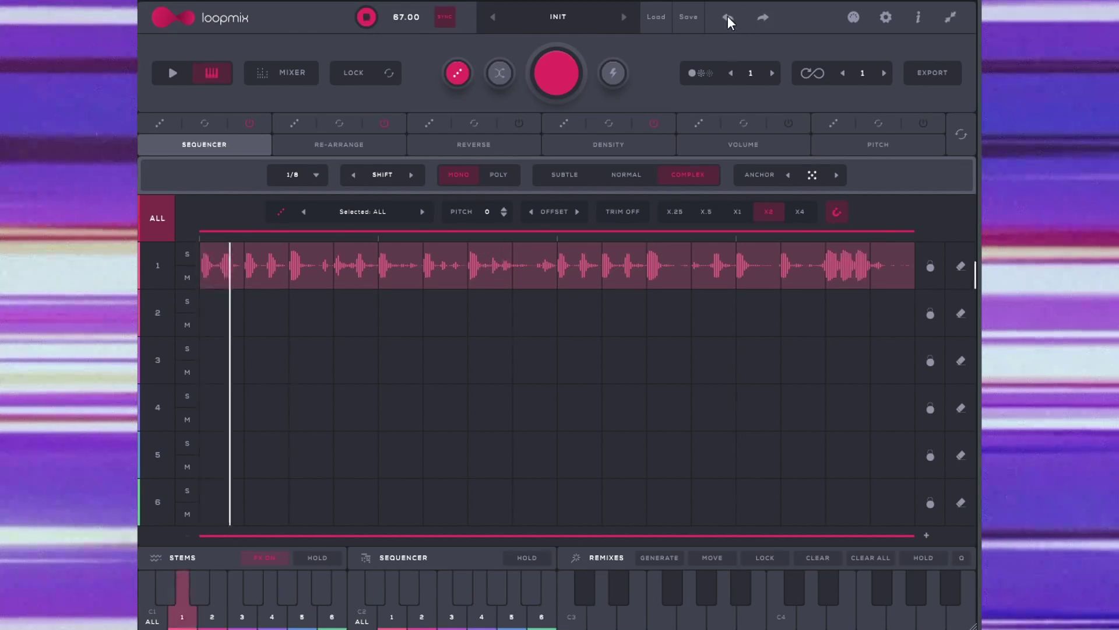
pyautogui.click(761, 16)
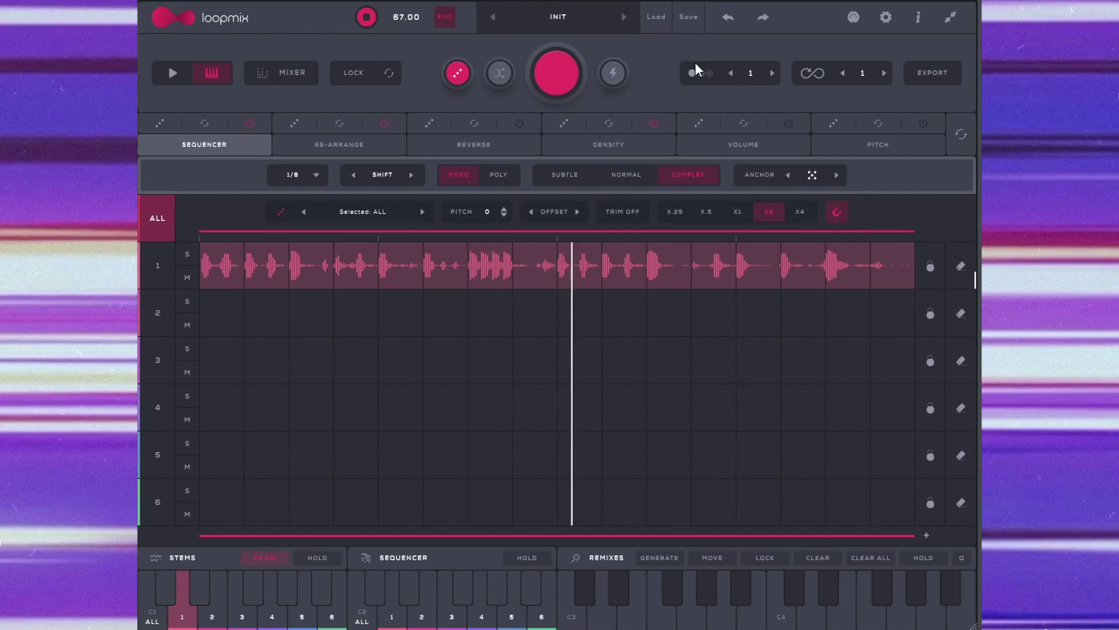
pyautogui.press('space')
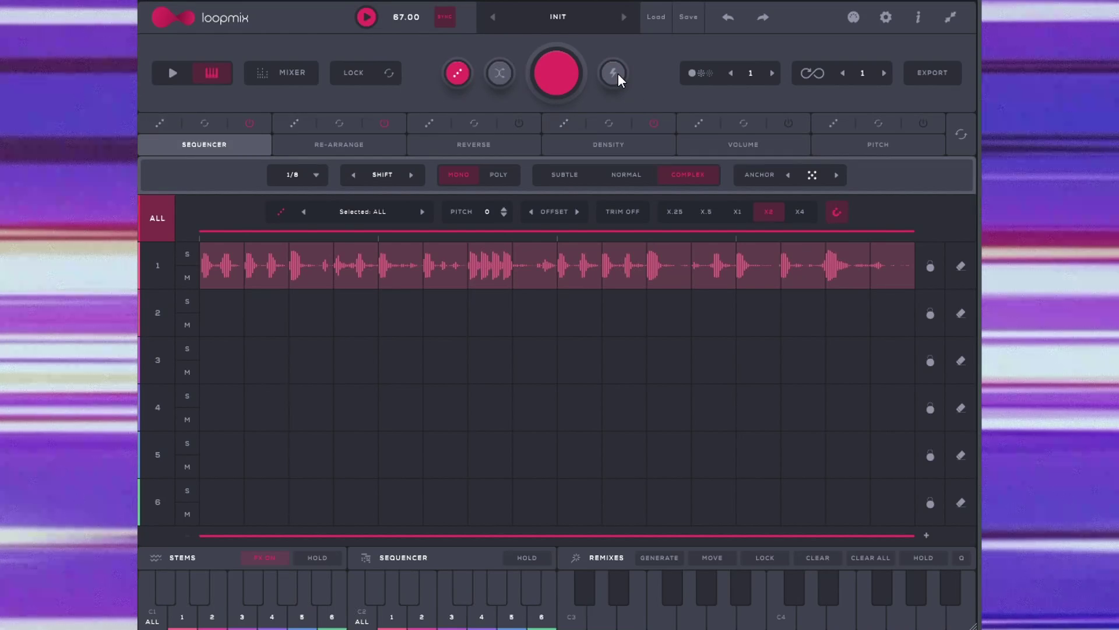
# Play the current pattern and switch randomizing to shuffle mode.
pyautogui.press('space')
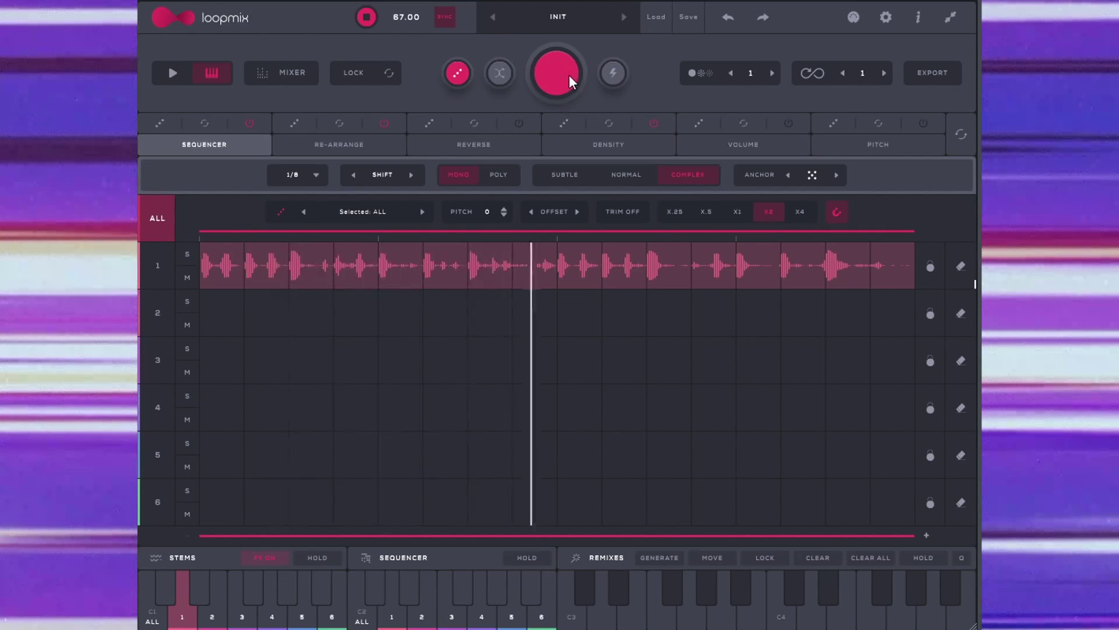
pyautogui.click(498, 79)
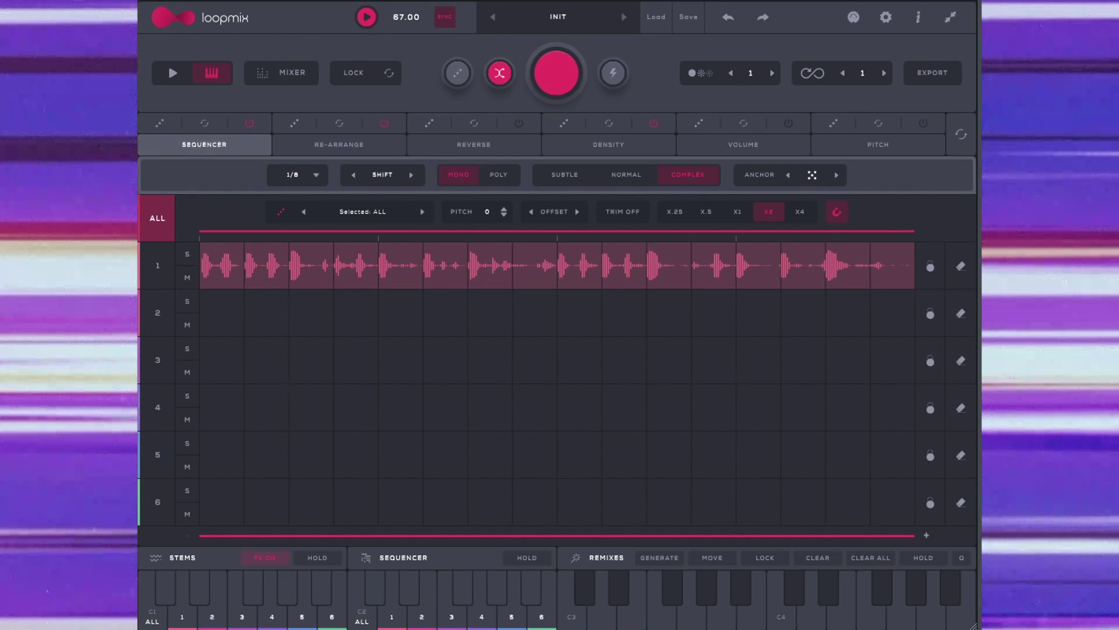
# Load a second sample onto track 2, move two slices there from track 1, and audition.
pyautogui.moveTo(205, 331); pyautogui.dragTo(226, 329)
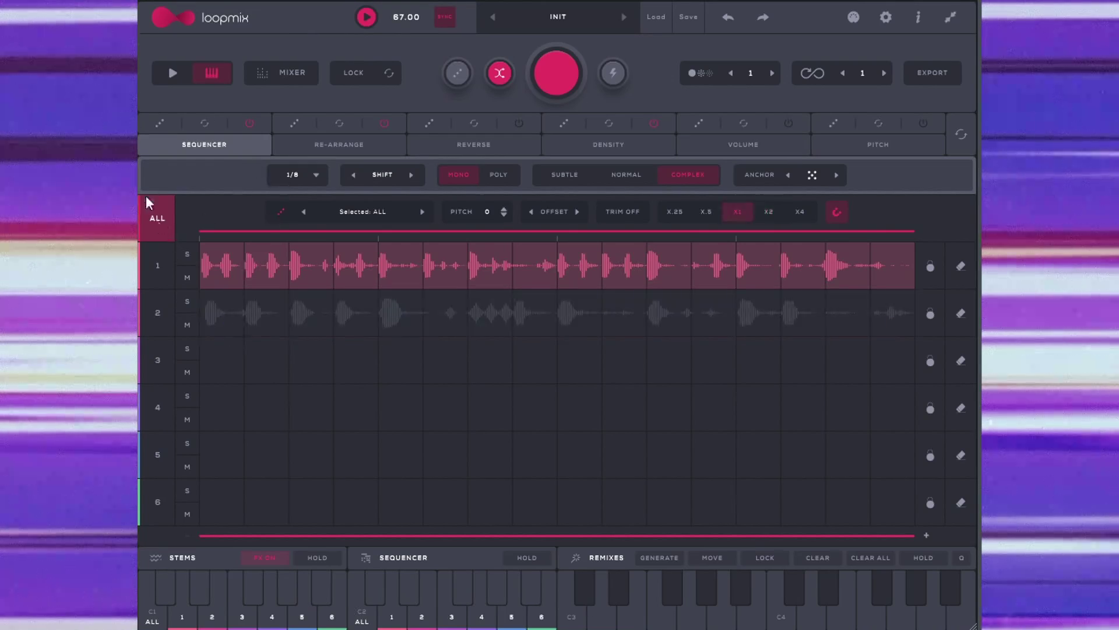
pyautogui.click(159, 123)
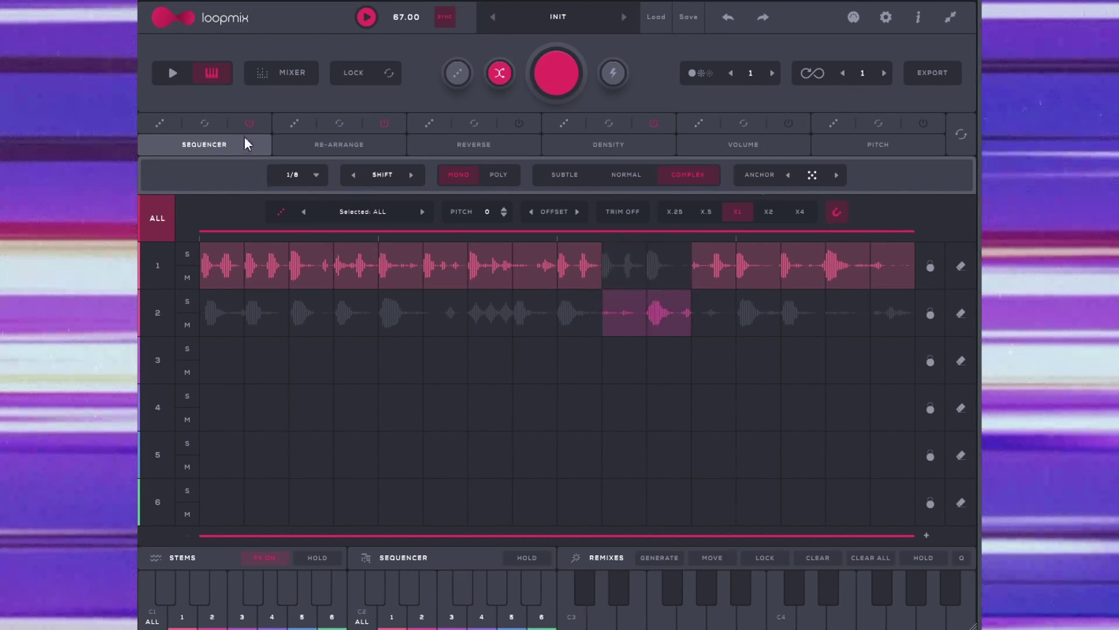
pyautogui.press('space')
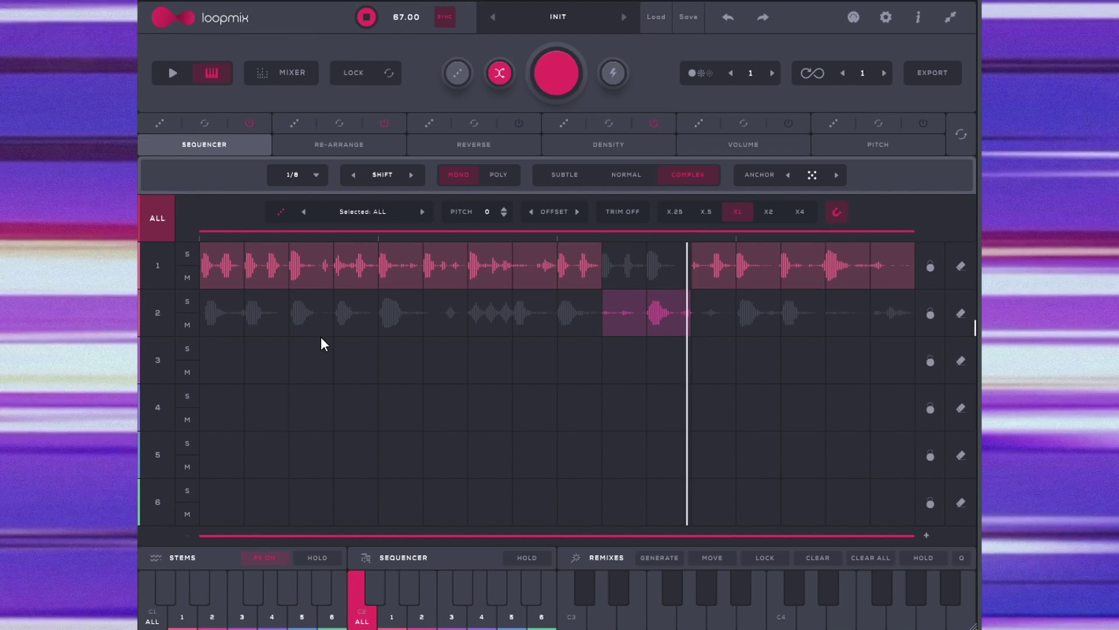
pyautogui.press('space')
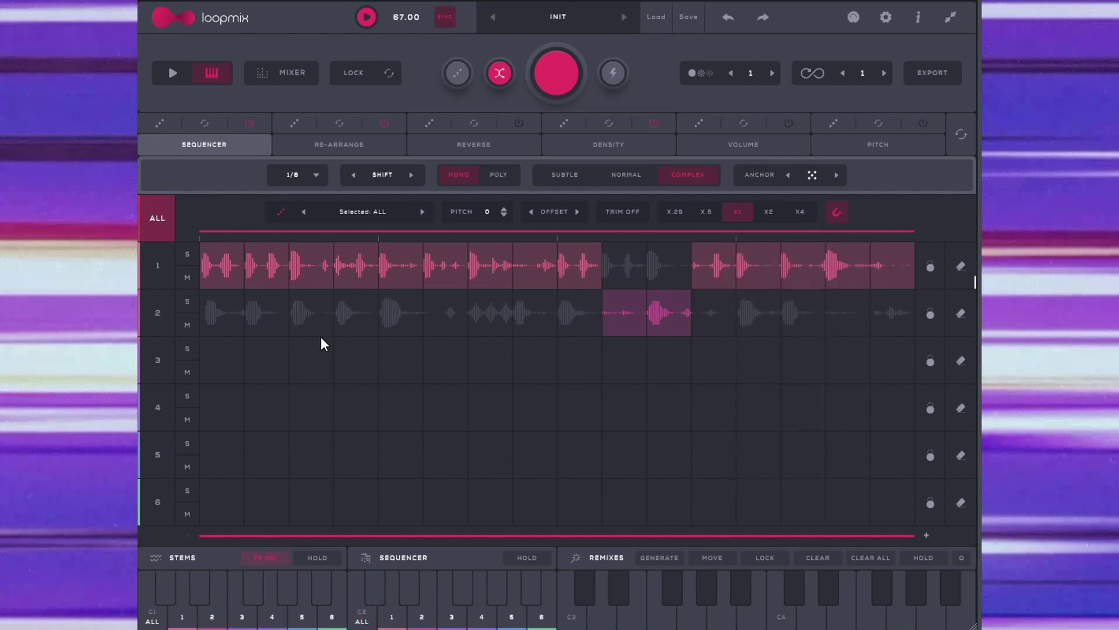
# Set the step division to 1, then to 1/2, auditioning the loop after each.
pyautogui.click(316, 175)
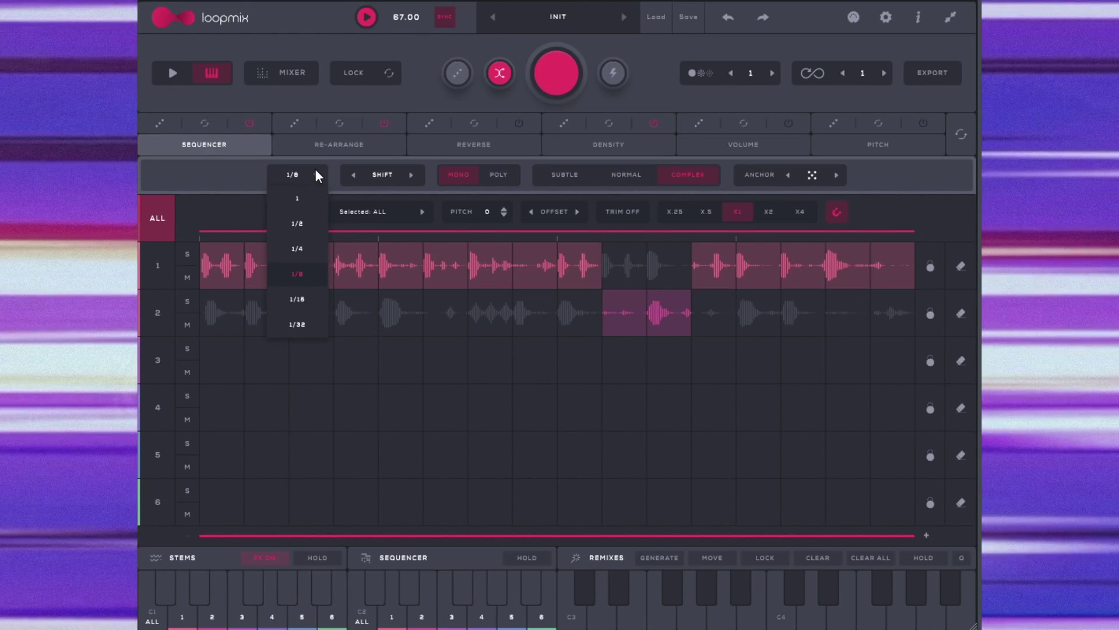
pyautogui.click(305, 206)
pyautogui.press('space')
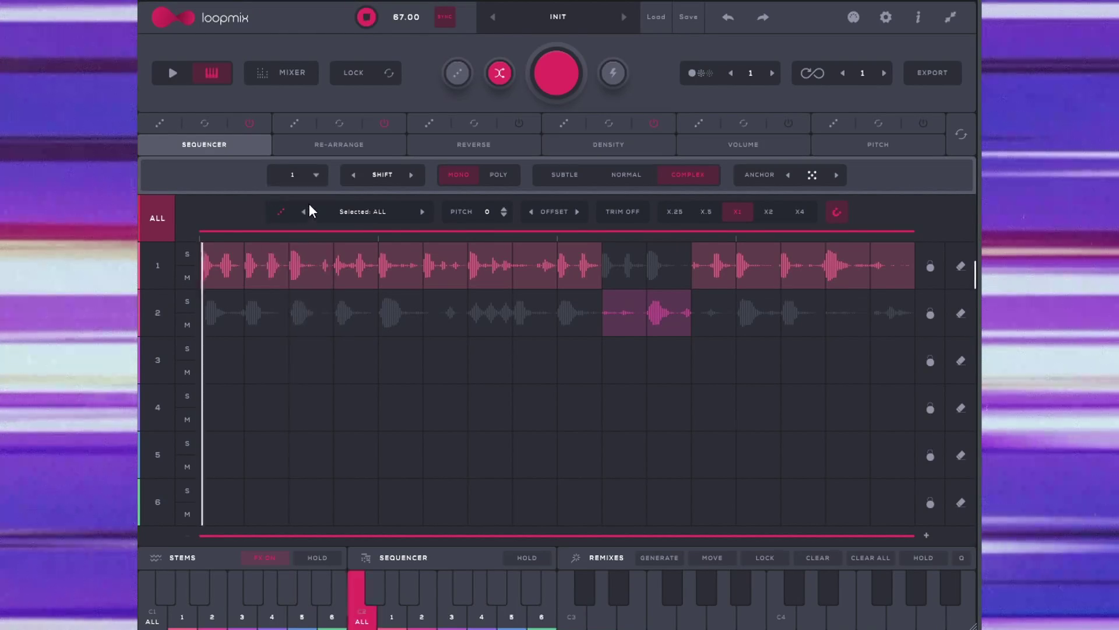
pyautogui.press('space')
pyautogui.click(316, 175)
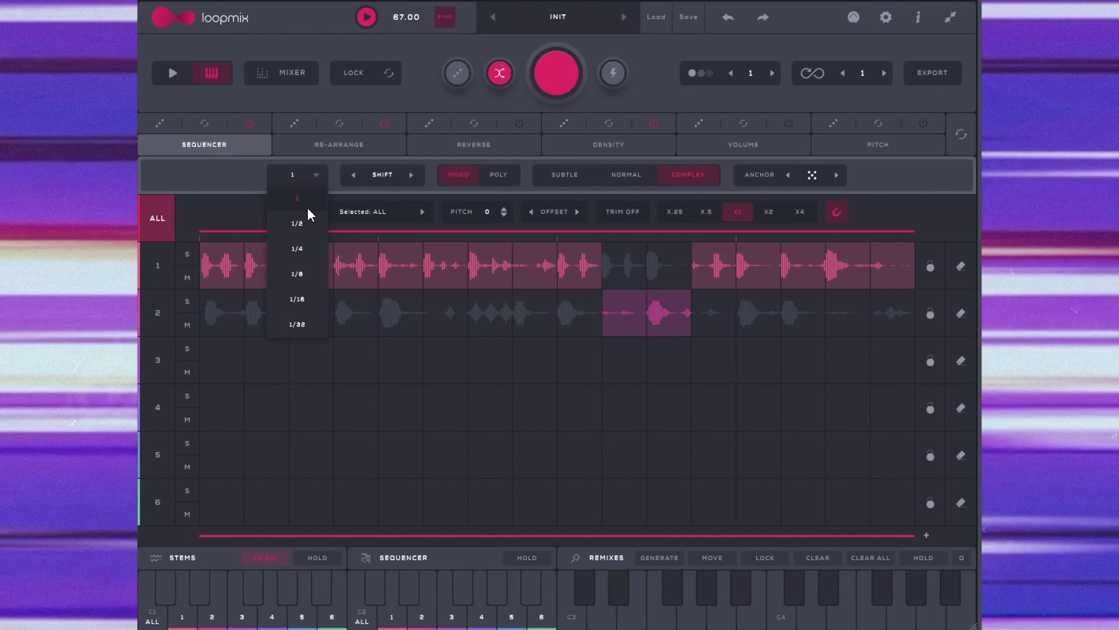
pyautogui.click(302, 225)
pyautogui.press('space')
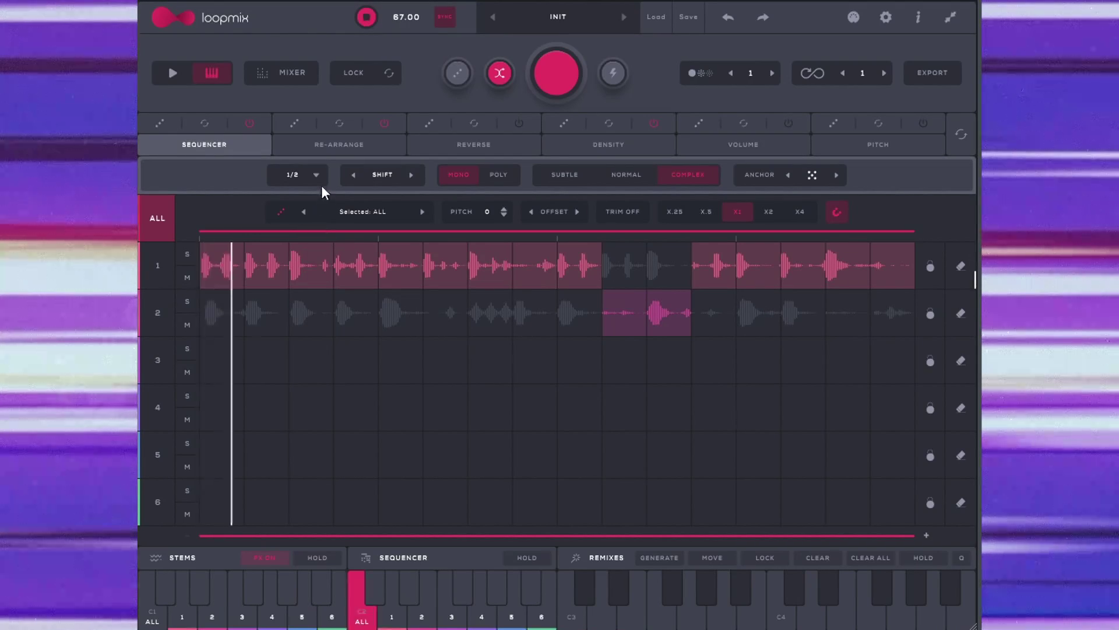
pyautogui.press('space')
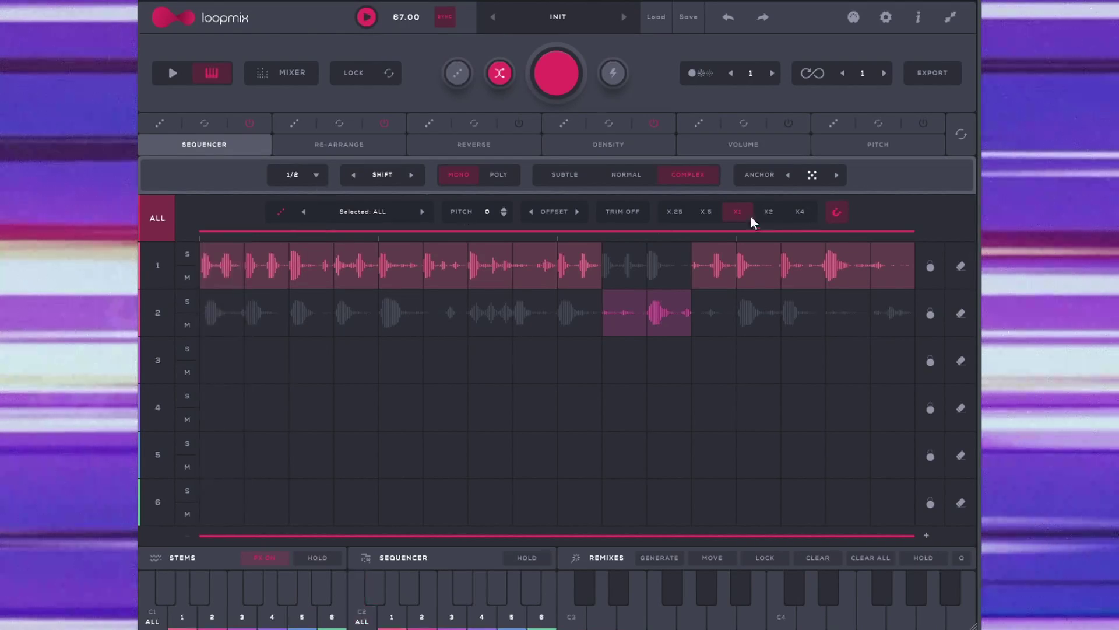
pyautogui.click(335, 142)
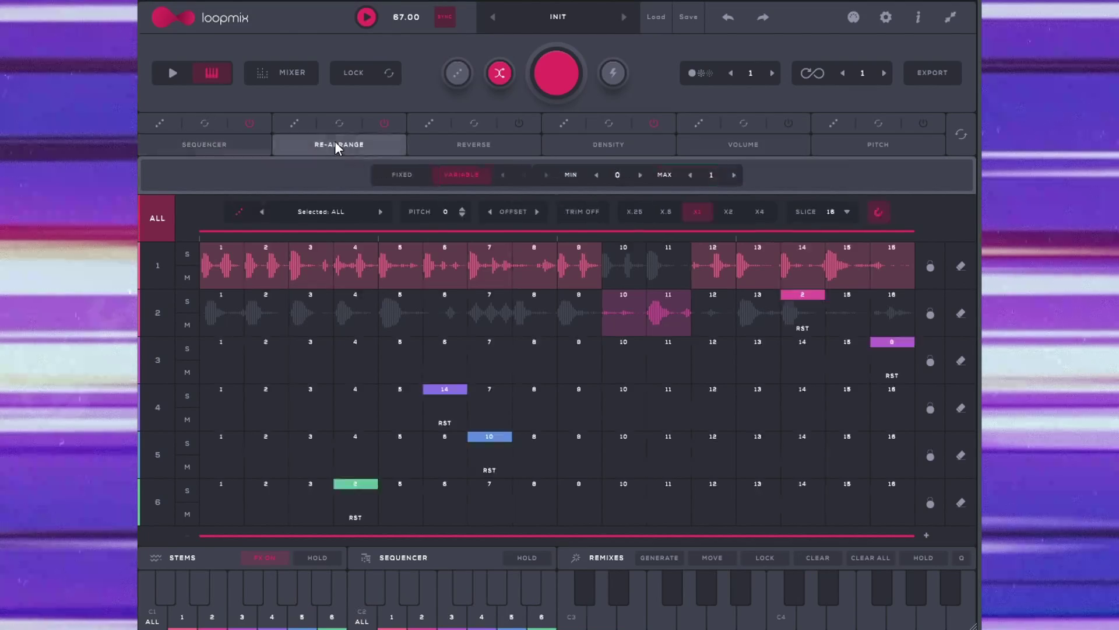
pyautogui.click(242, 146)
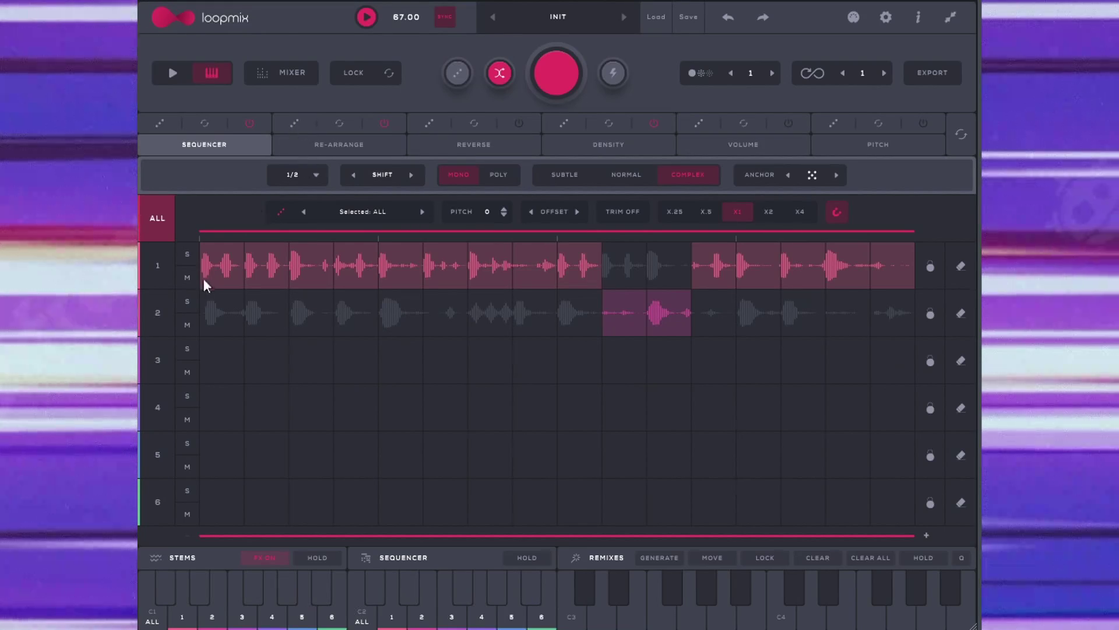
pyautogui.click(161, 308)
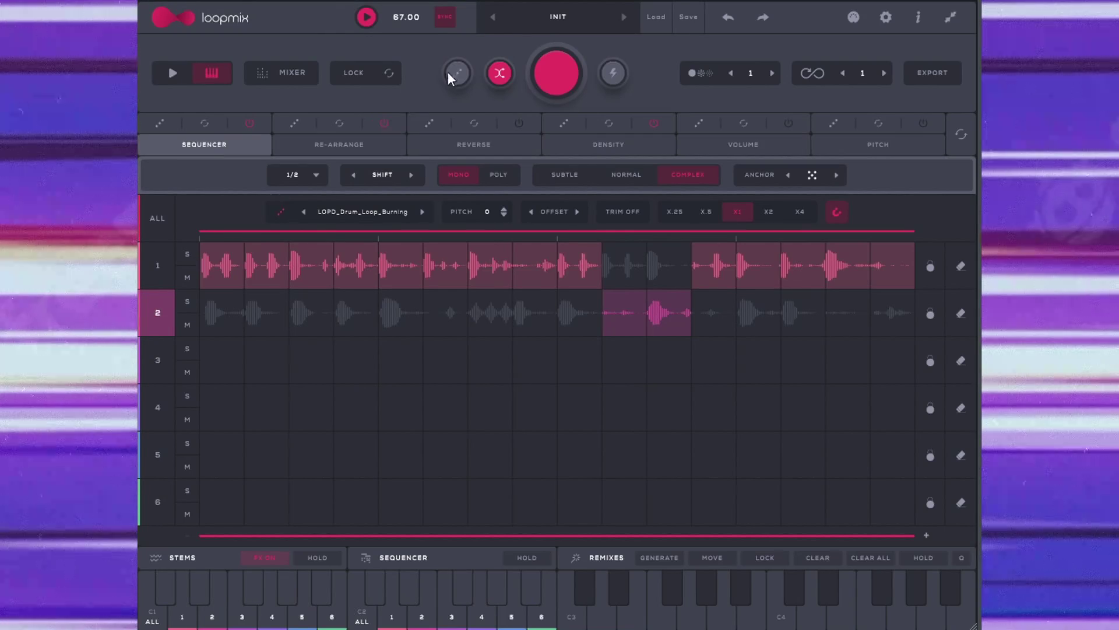
pyautogui.click(159, 220)
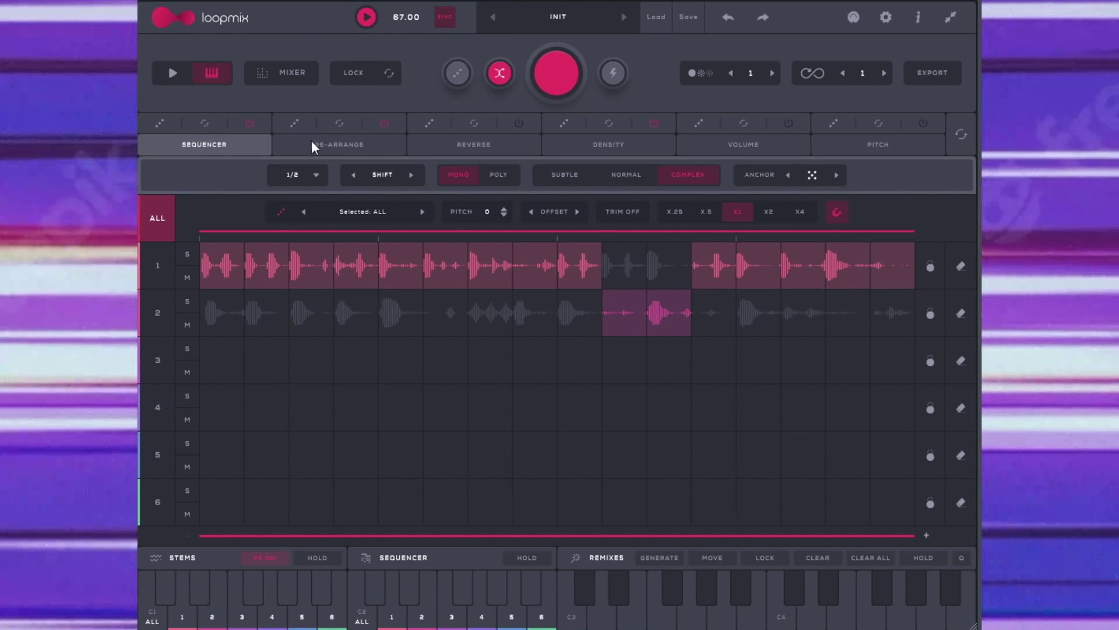
# In Re-arrange, make track 1's first step play slice 6 and audition it.
pyautogui.click(153, 266)
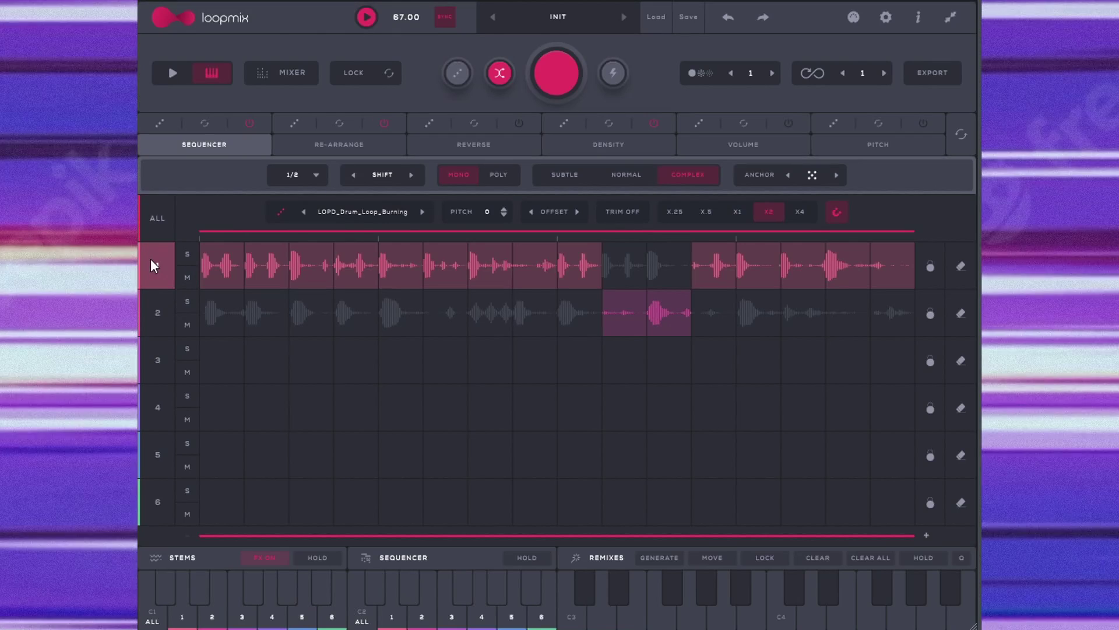
pyautogui.click(309, 144)
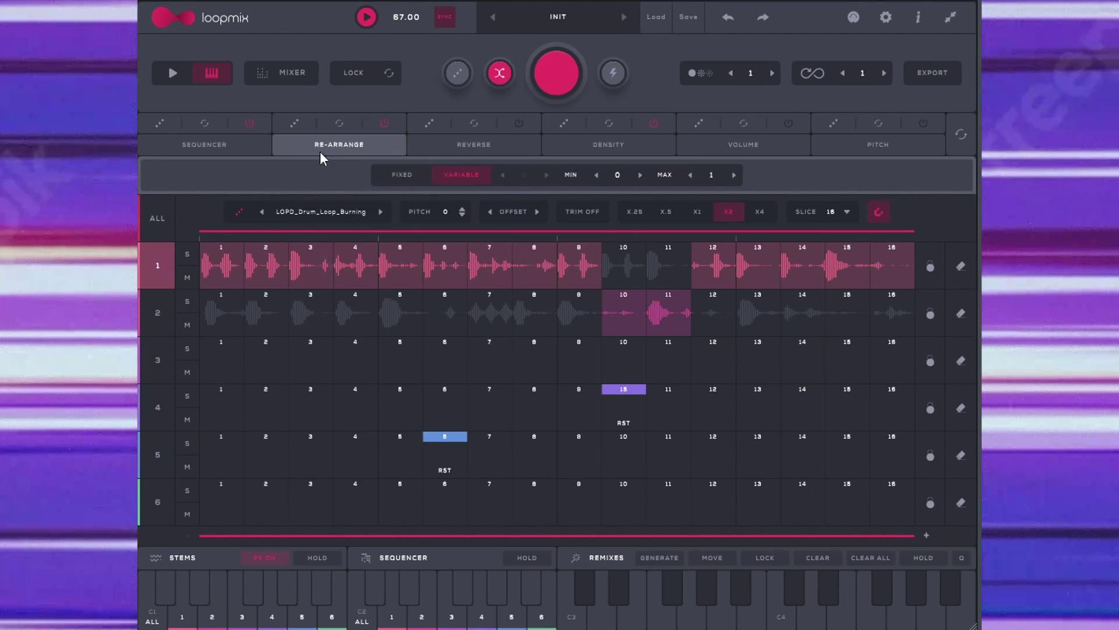
pyautogui.click(300, 124)
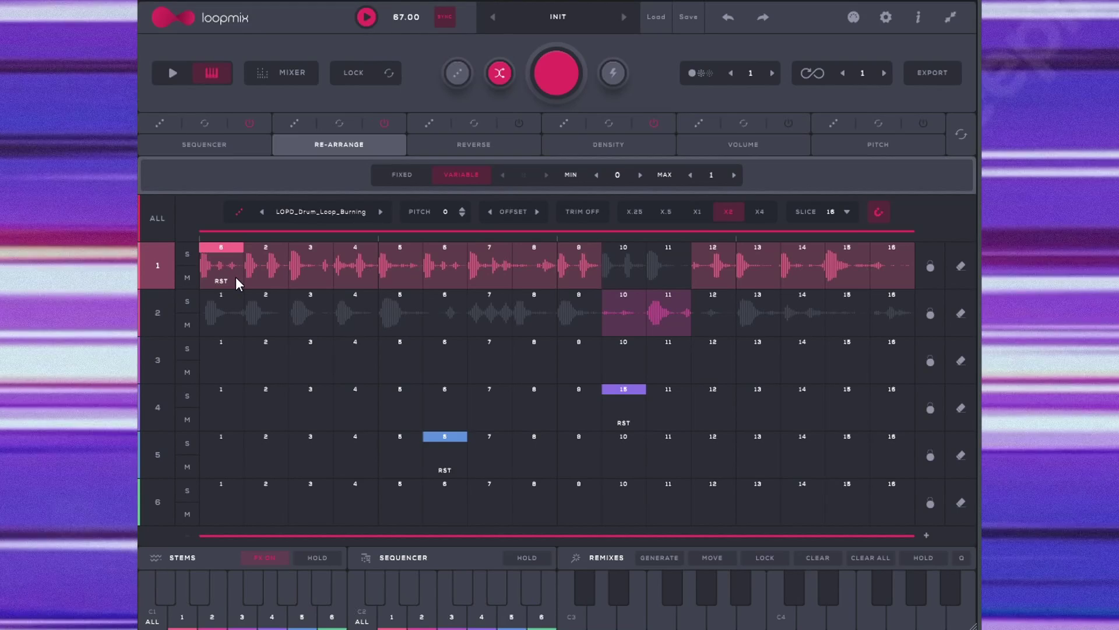
pyautogui.press('space')
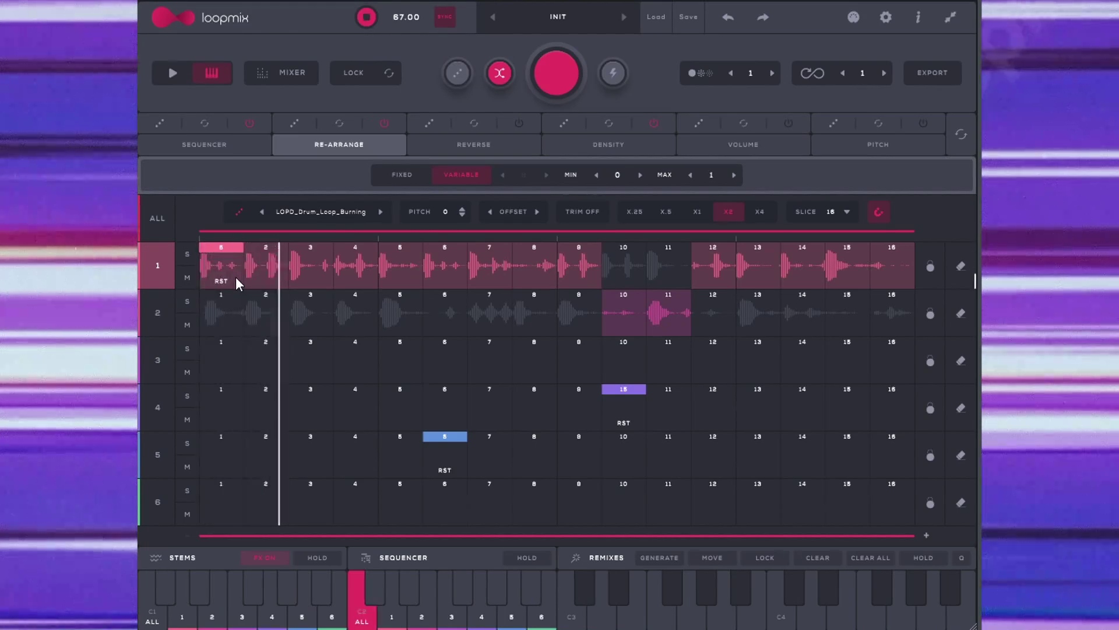
pyautogui.press('space')
# Select all tracks, set the step division to 1/8, and audition the loop.
pyautogui.click(202, 150)
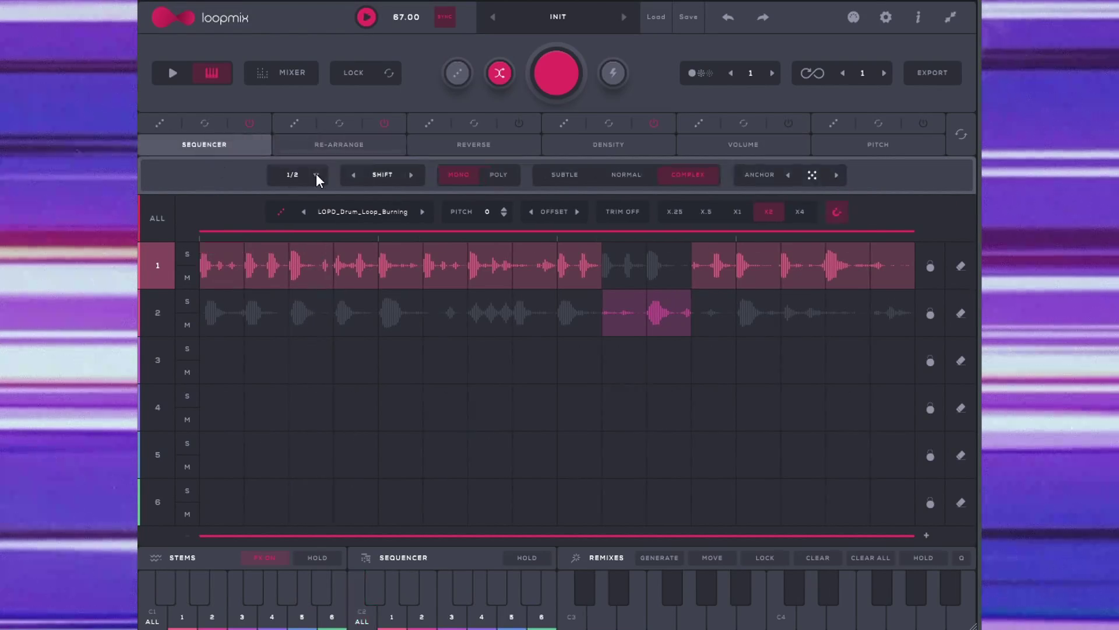
pyautogui.click(157, 221)
pyautogui.click(311, 178)
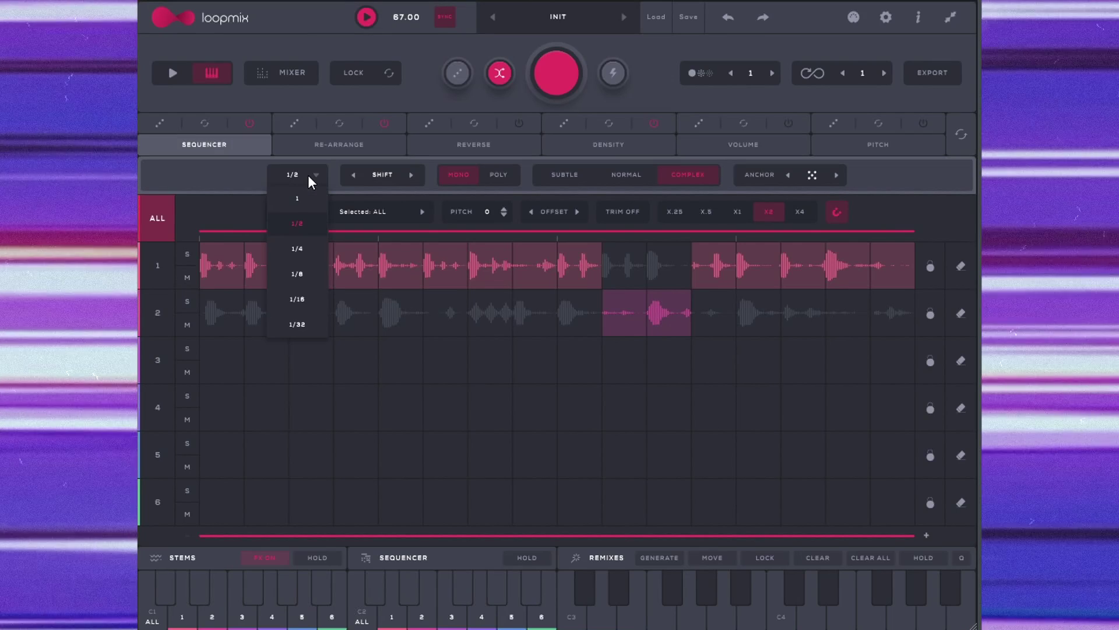
pyautogui.click(306, 273)
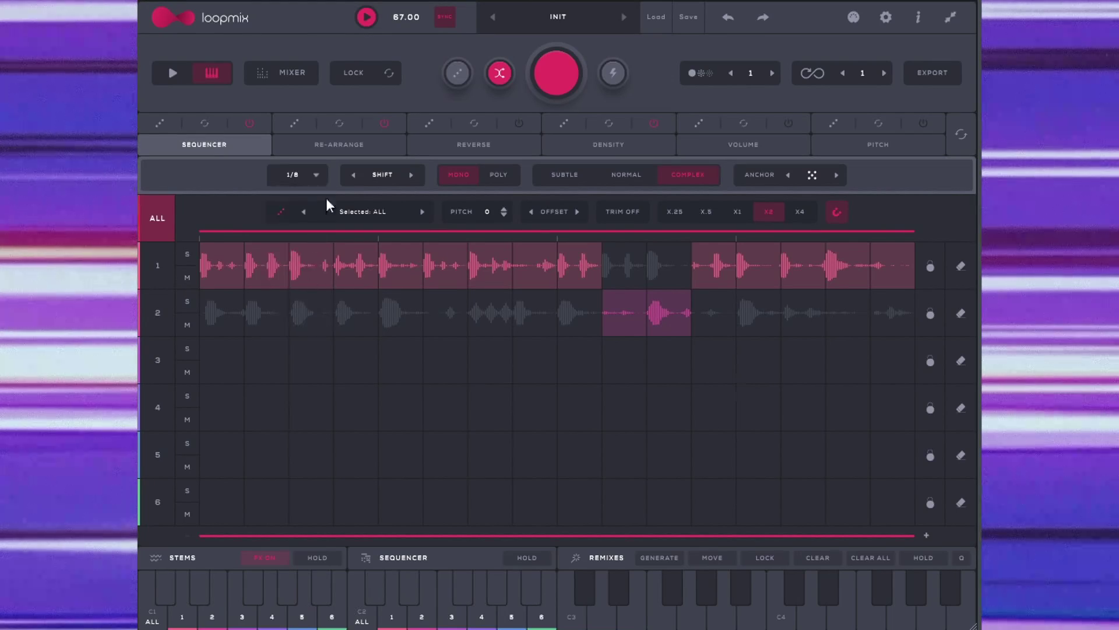
pyautogui.click(340, 140)
pyautogui.press('space')
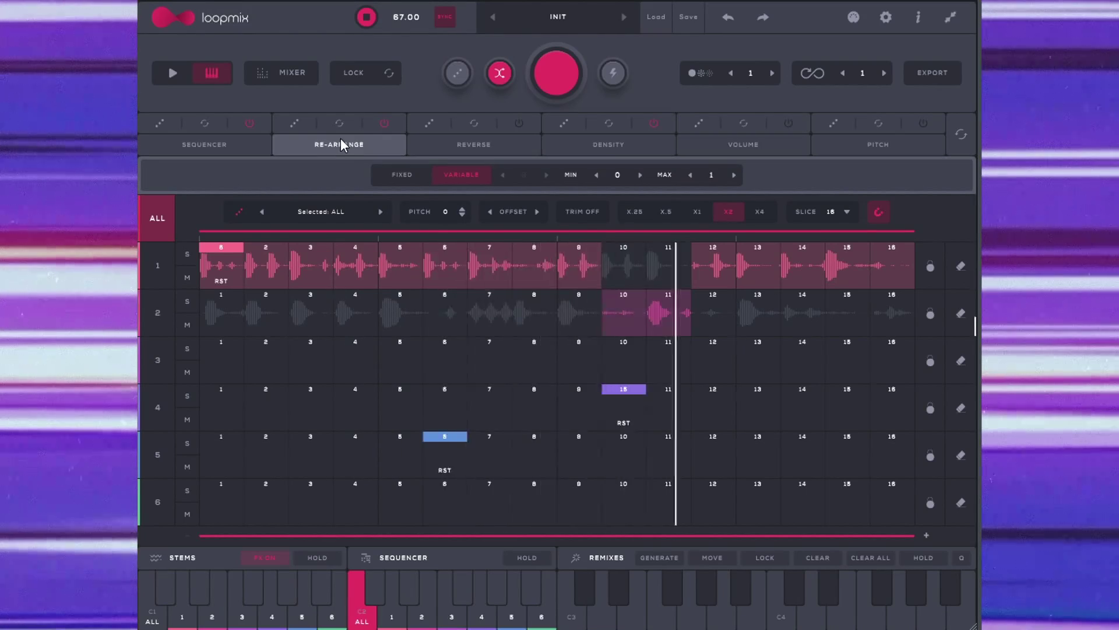
pyautogui.press('space')
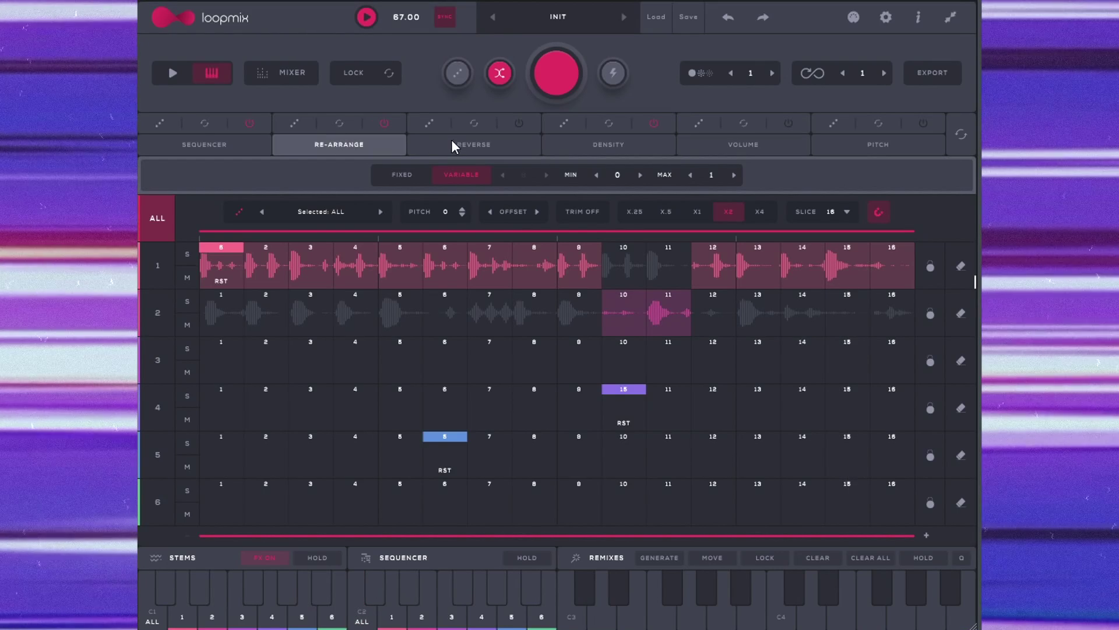
pyautogui.click(453, 142)
# Randomly reverse slices across tracks, also reverse track 1's third slice, and play.
pyautogui.click(429, 123)
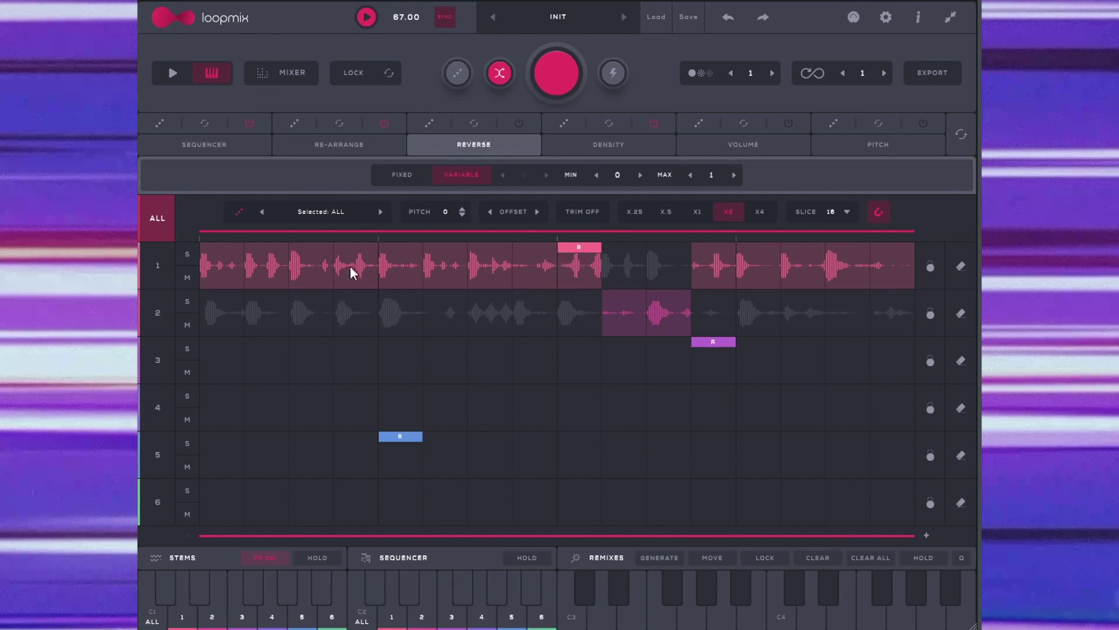
pyautogui.click(325, 262)
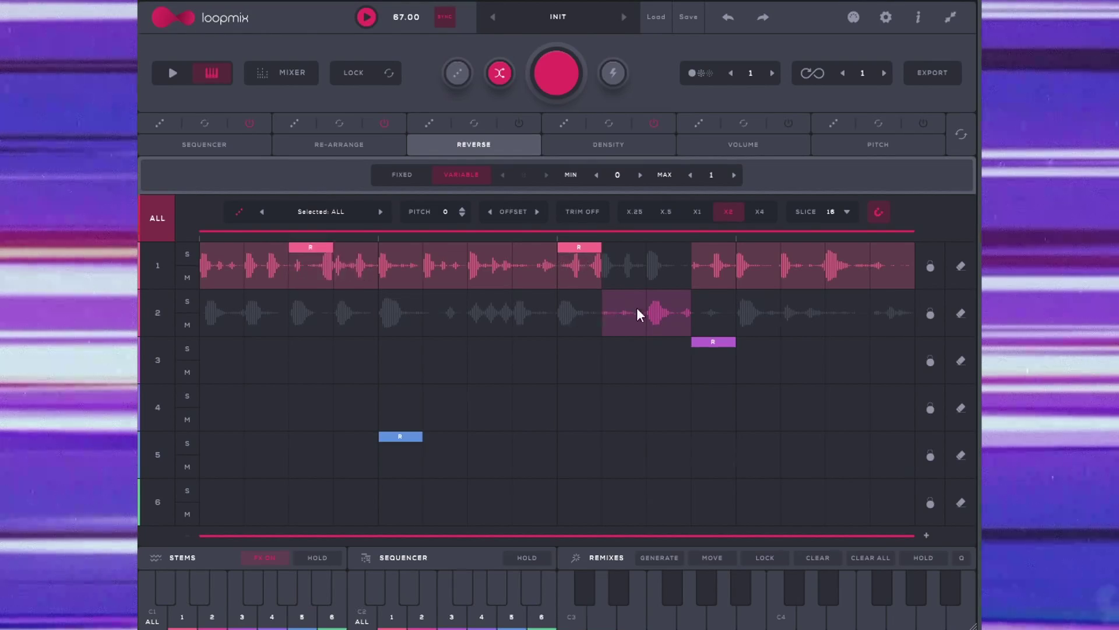
pyautogui.press('space')
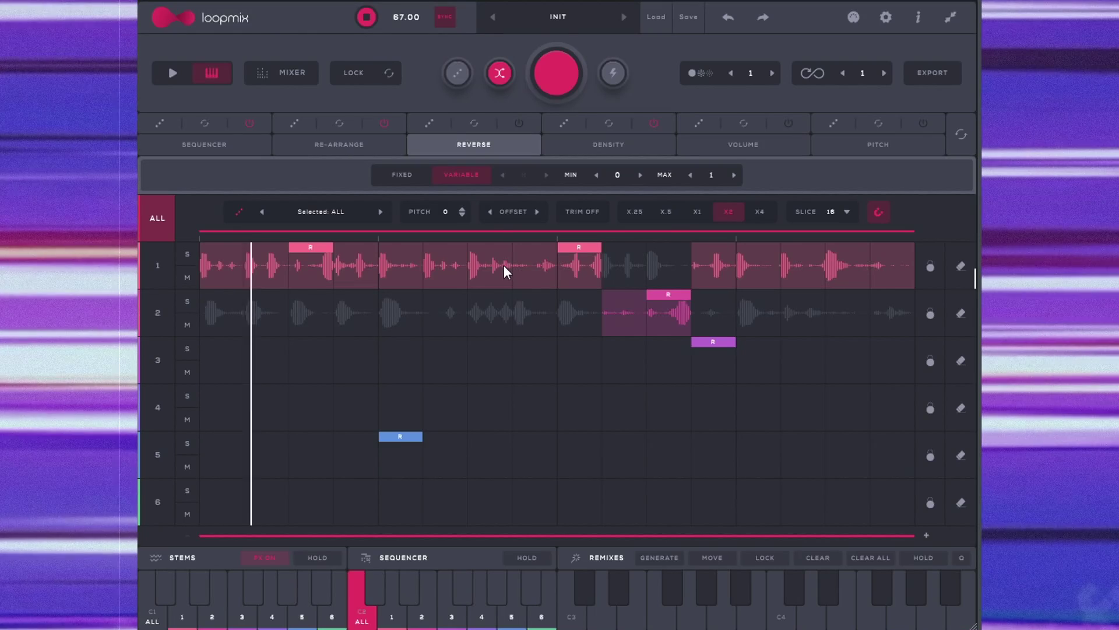
pyautogui.click(577, 146)
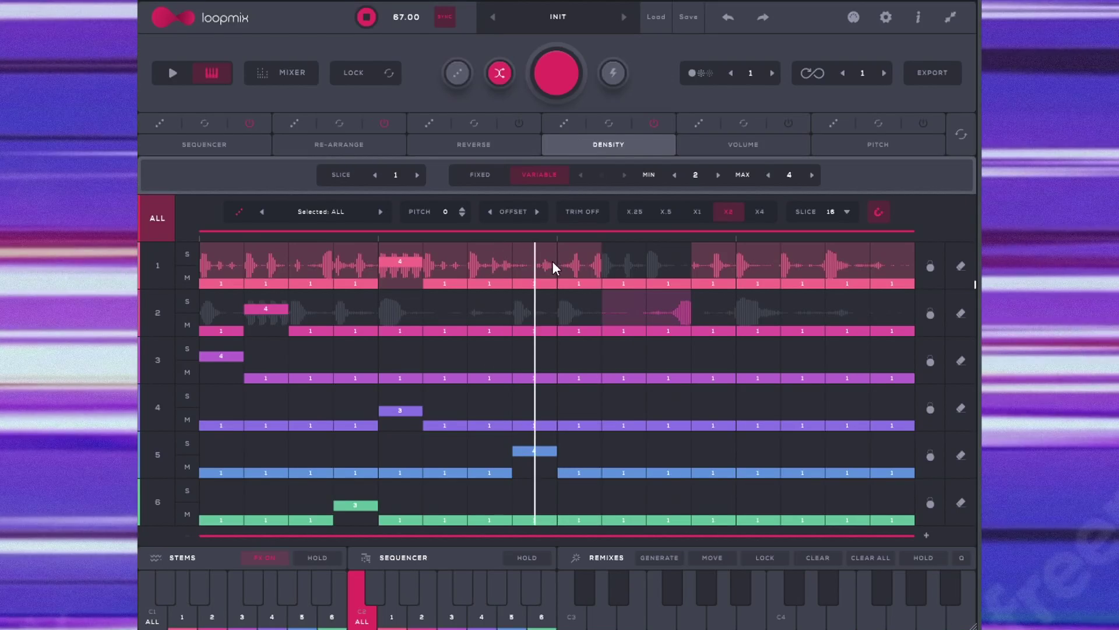
# Set densities: track 1 slice 8 to 8, slice 3 to 4, track 2 slice 11 to 4.
pyautogui.click(536, 281)
pyautogui.moveTo(536, 276); pyautogui.dragTo(536, 257)
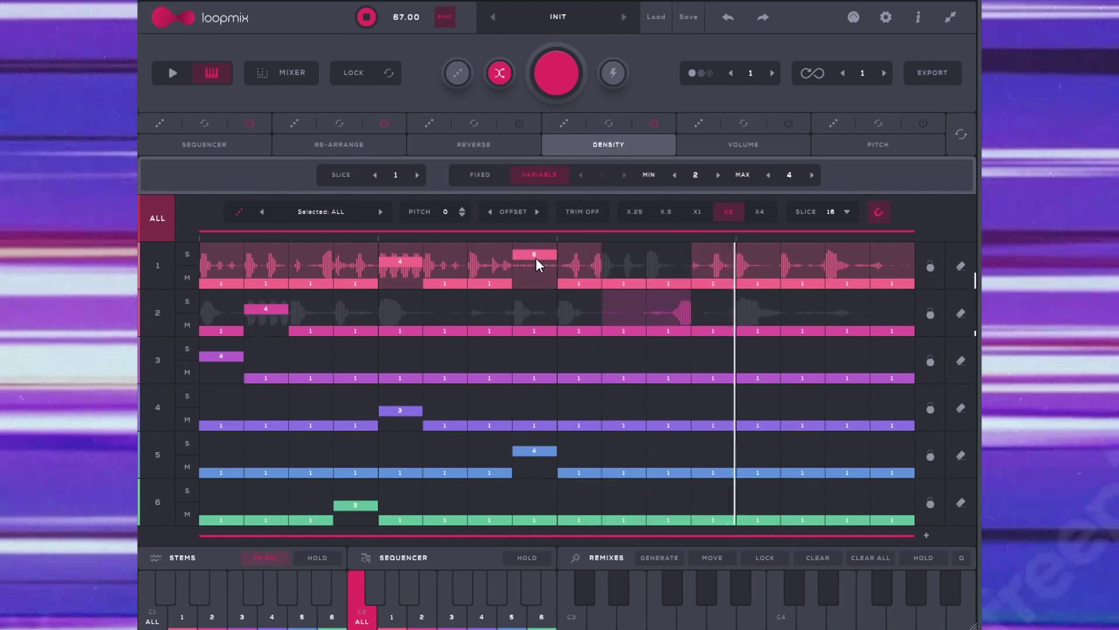
pyautogui.moveTo(299, 284); pyautogui.dragTo(302, 263)
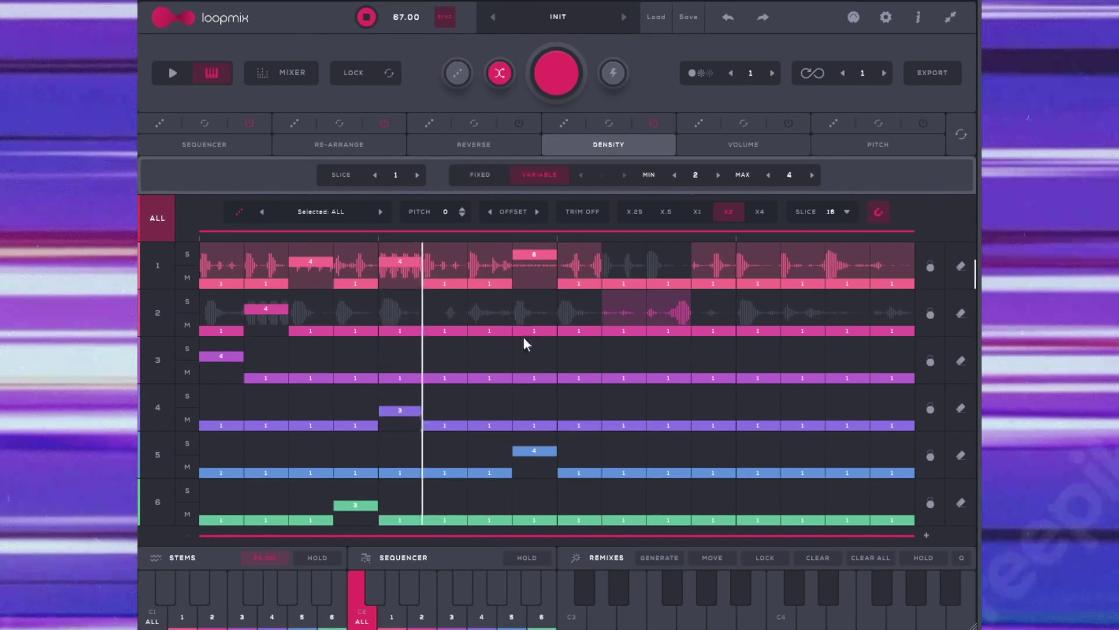
pyautogui.moveTo(664, 330); pyautogui.dragTo(655, 314)
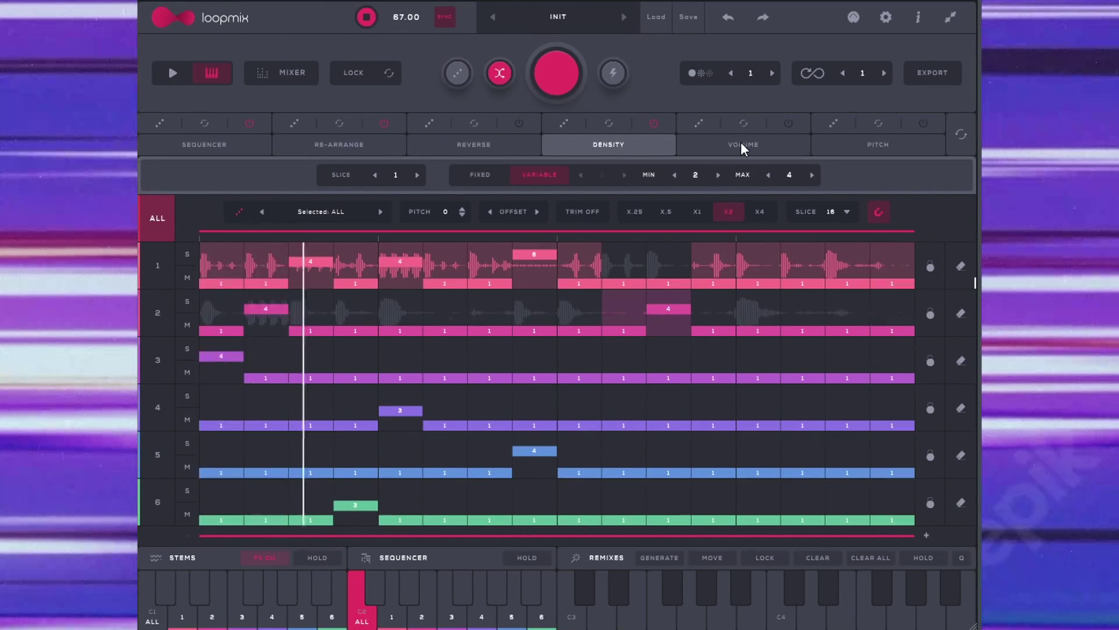
# Lower track 1's fifth-slice volume to 58 and turn on the volume effect.
pyautogui.click(715, 145)
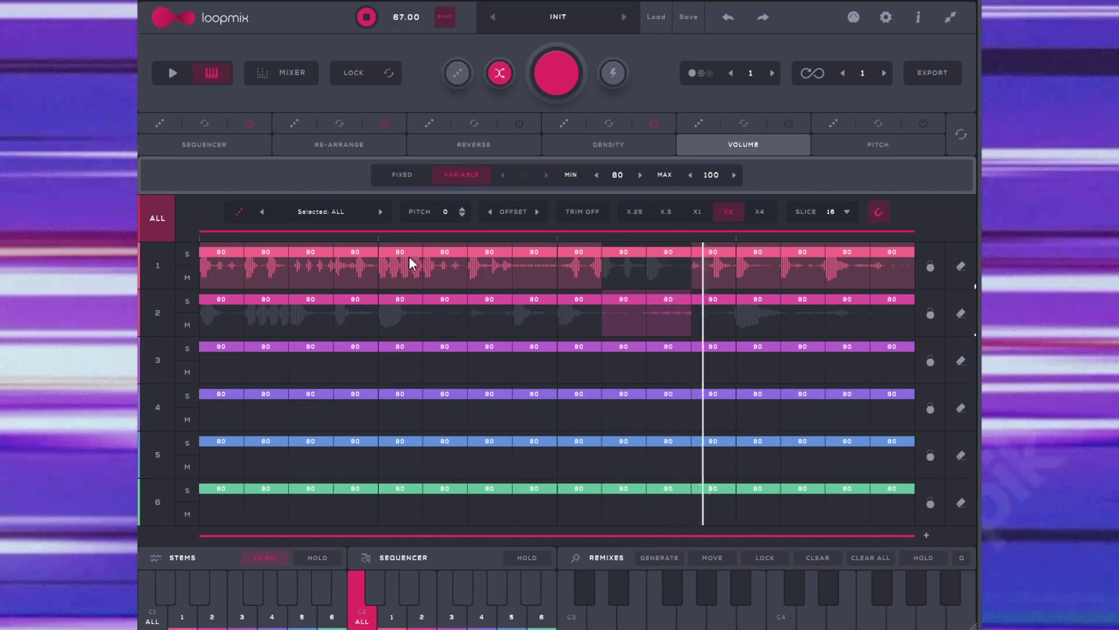
pyautogui.moveTo(405, 253); pyautogui.dragTo(403, 269)
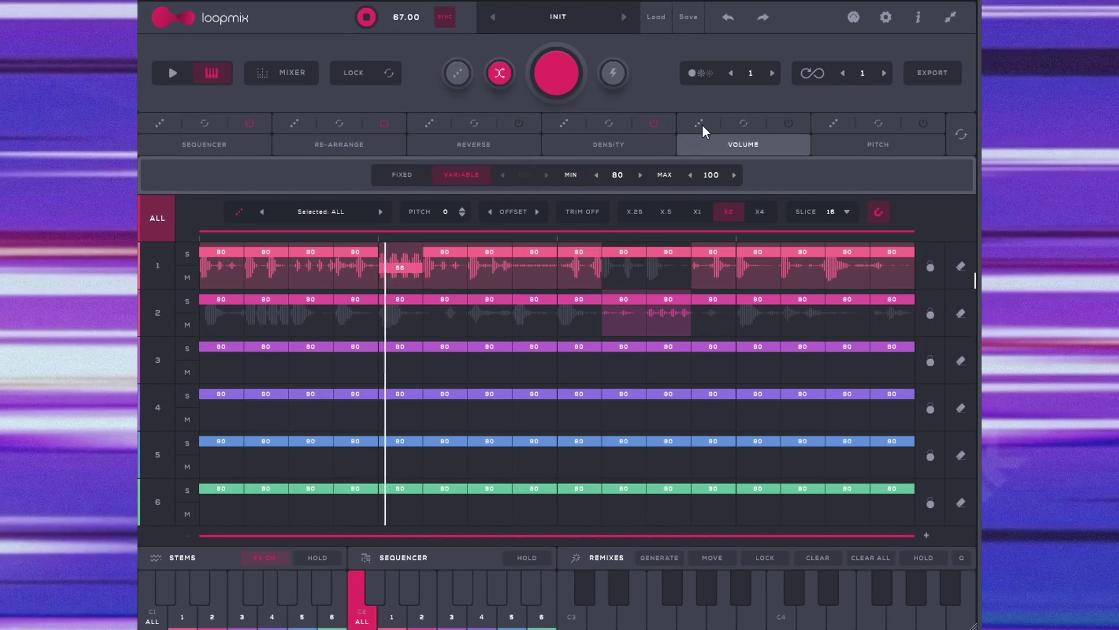
pyautogui.click(788, 124)
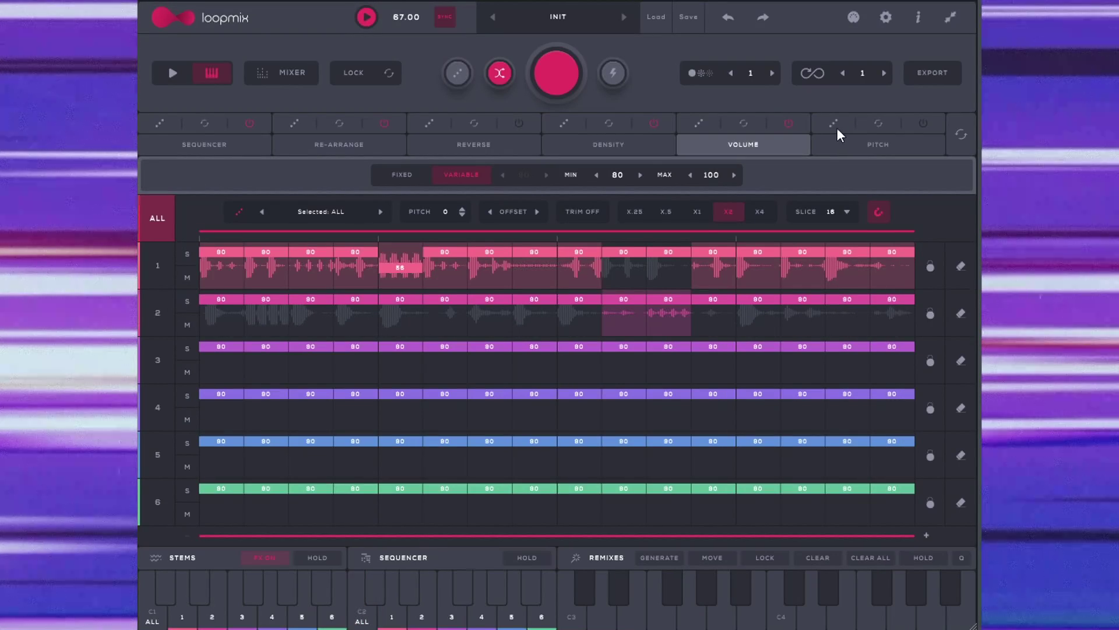
pyautogui.click(846, 144)
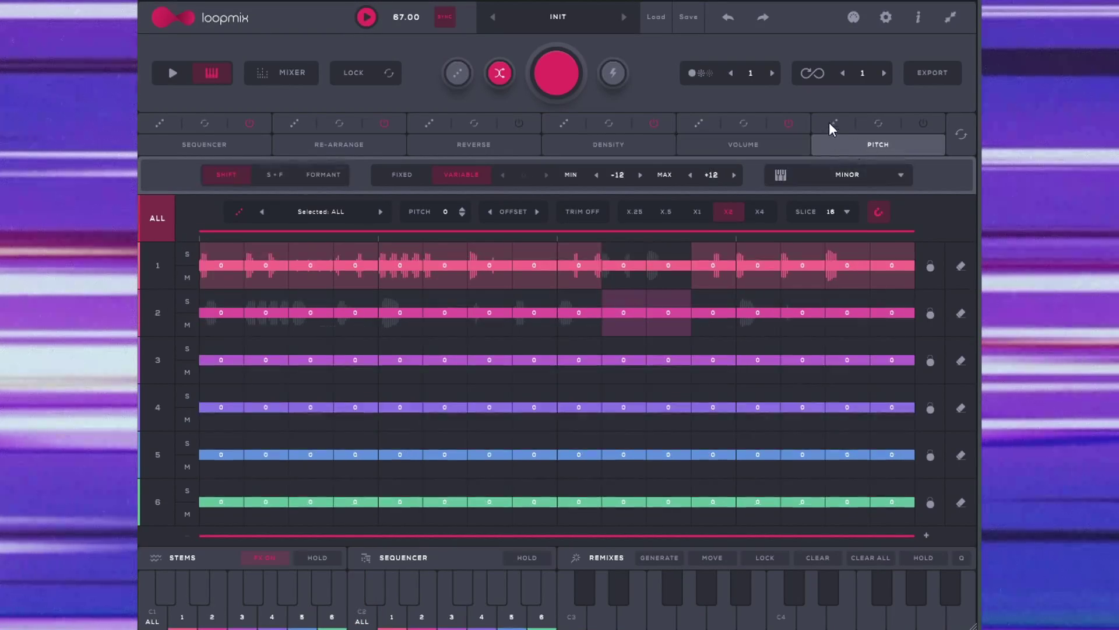
# Set the Pitch scale to Minor, then review the Volume, Density and Reverse pages.
pyautogui.click(900, 177)
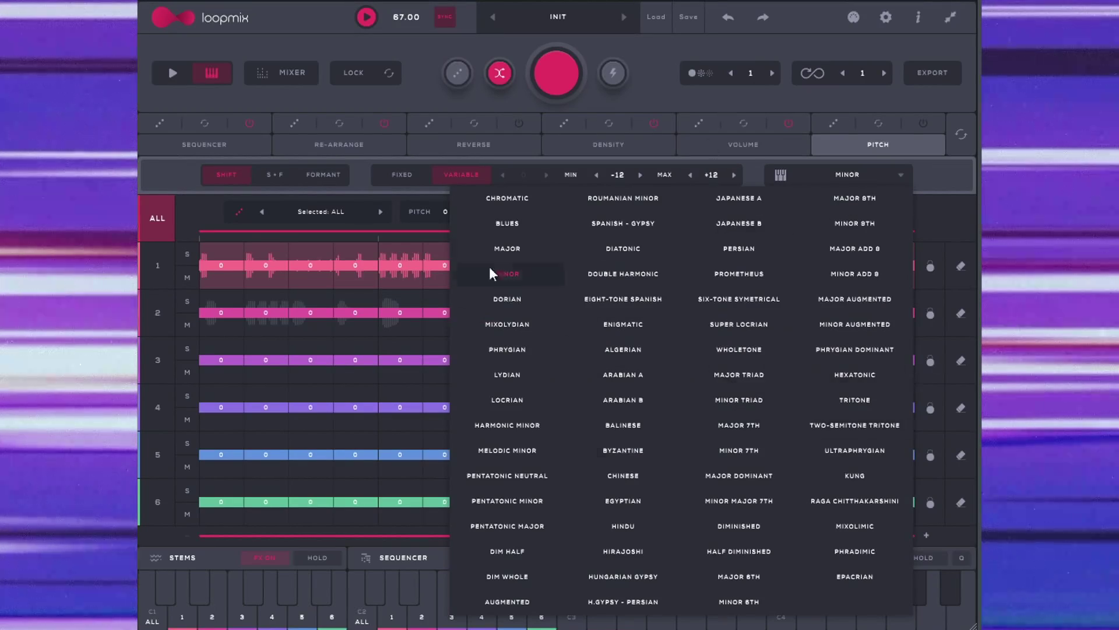
pyautogui.click(173, 167)
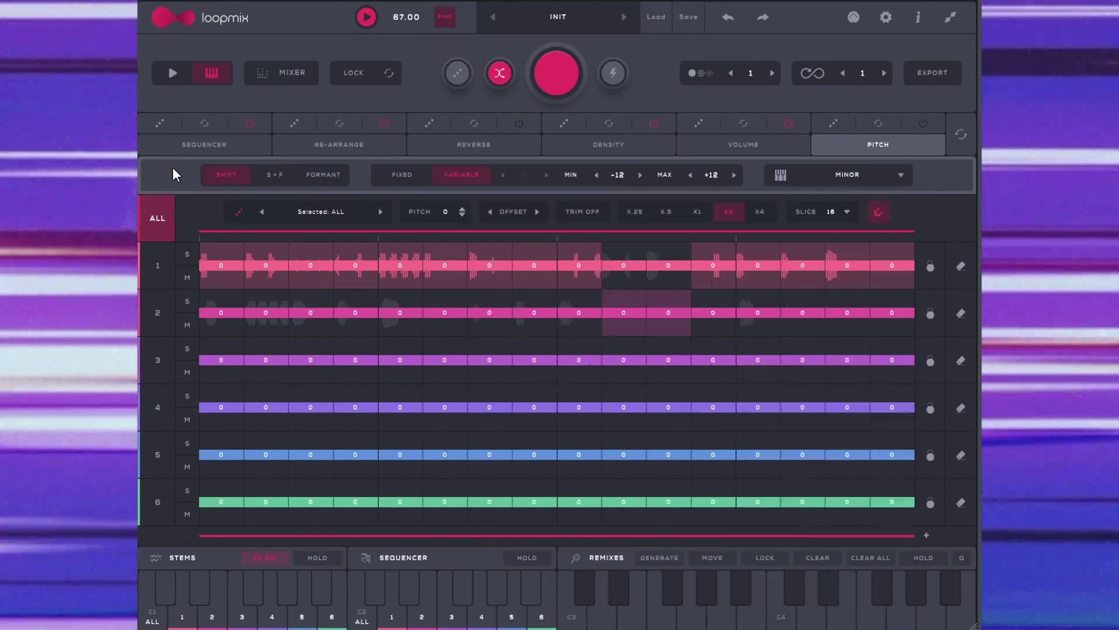
pyautogui.click(772, 151)
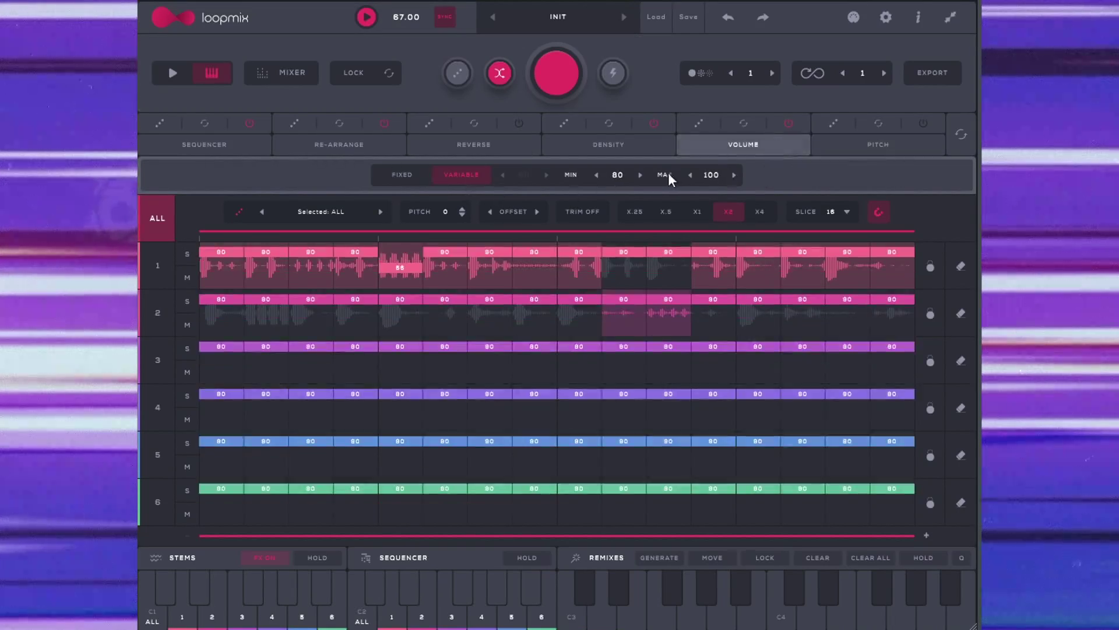
pyautogui.click(633, 150)
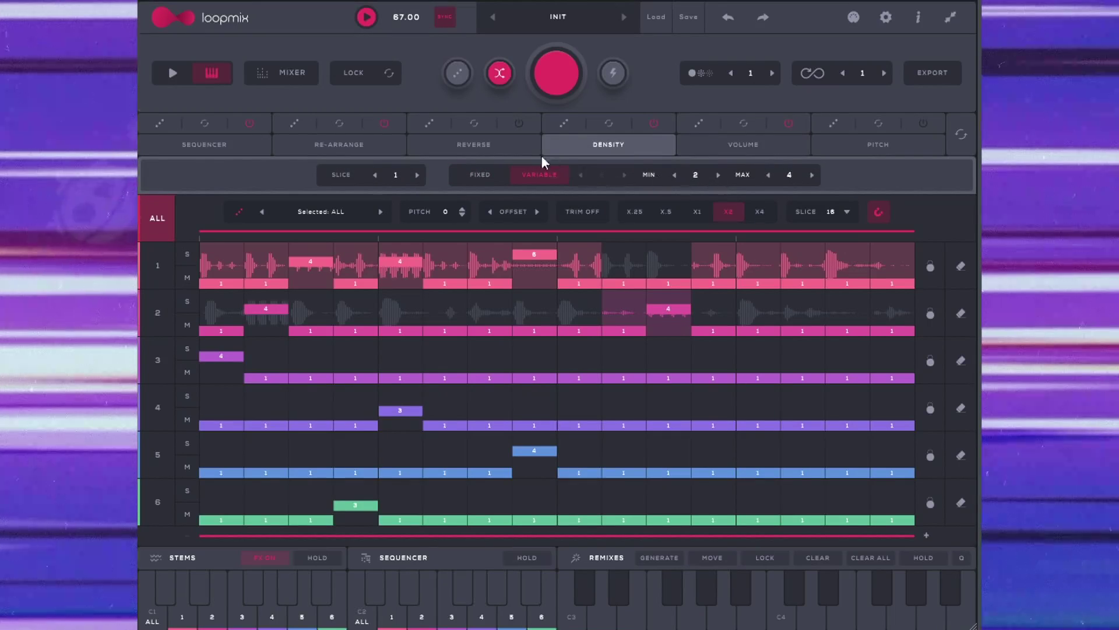
pyautogui.click(505, 152)
pyautogui.click(851, 143)
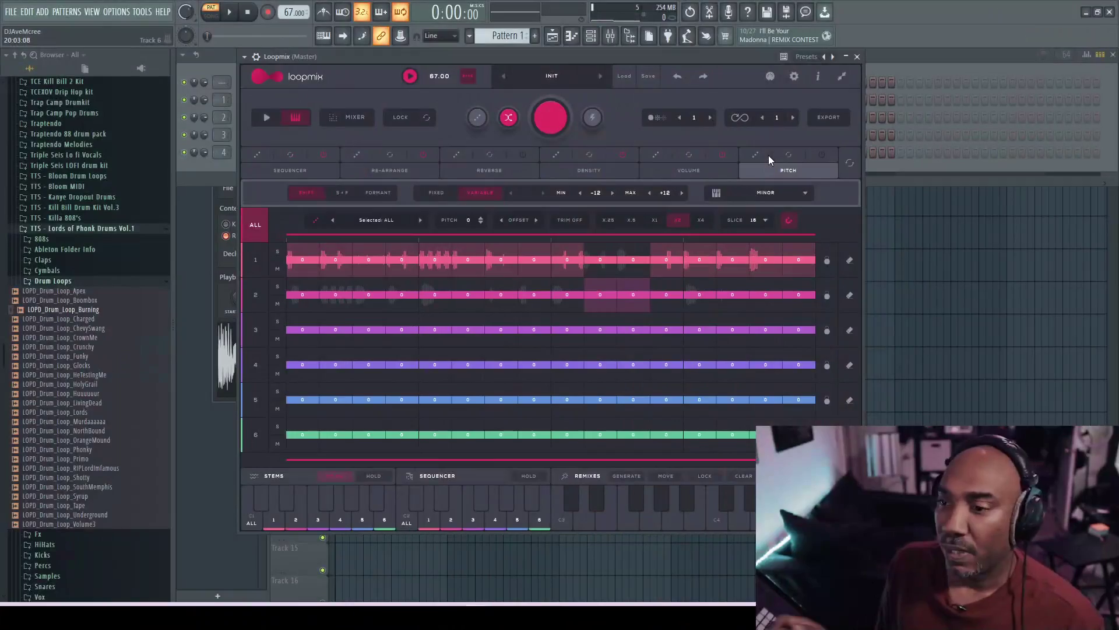
# Load LOPD_Drum_Loop_Funky and LOPD_Drum_Loop_Phonky onto tracks 3 and 4, randomize, and play.
pyautogui.click(309, 176)
pyautogui.click(55, 358)
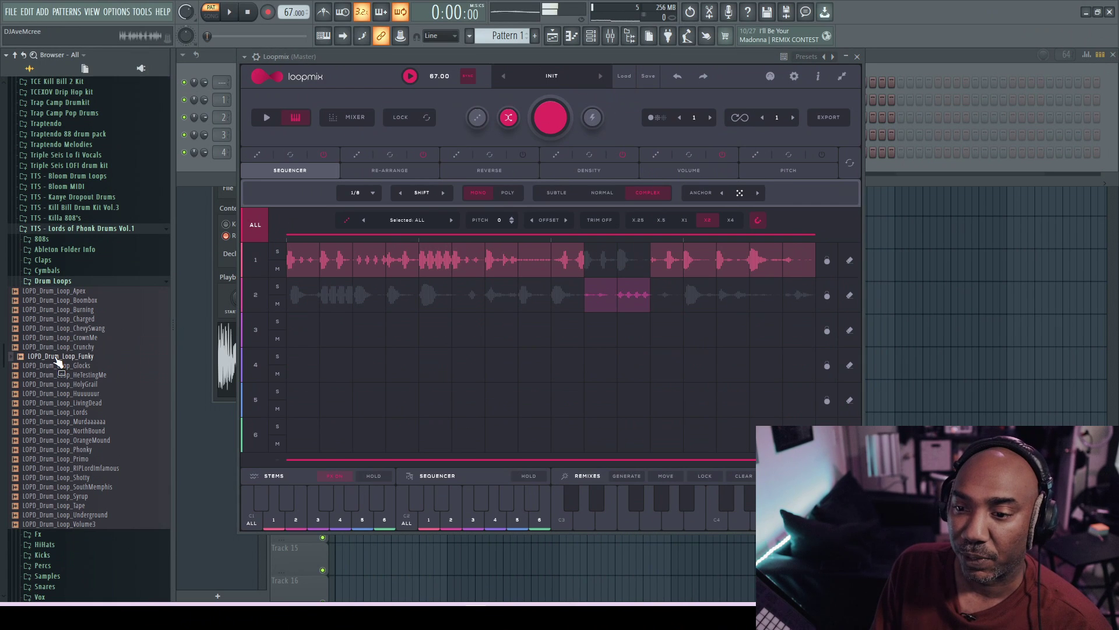
pyautogui.moveTo(57, 361); pyautogui.dragTo(299, 328)
pyautogui.click(83, 396)
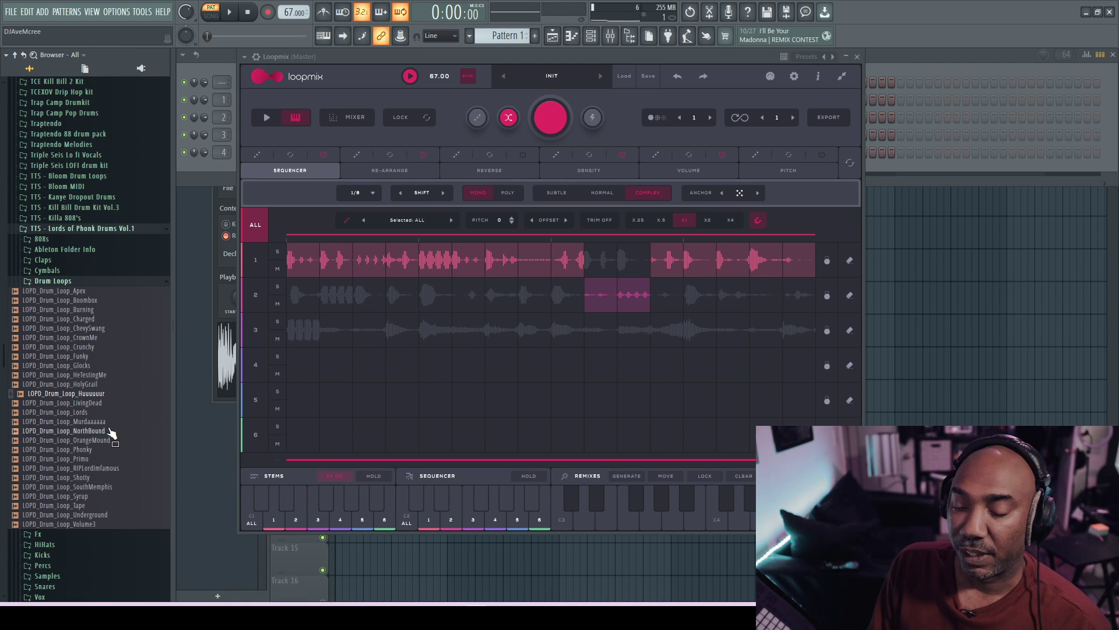
pyautogui.click(76, 450)
pyautogui.moveTo(76, 449); pyautogui.dragTo(295, 379)
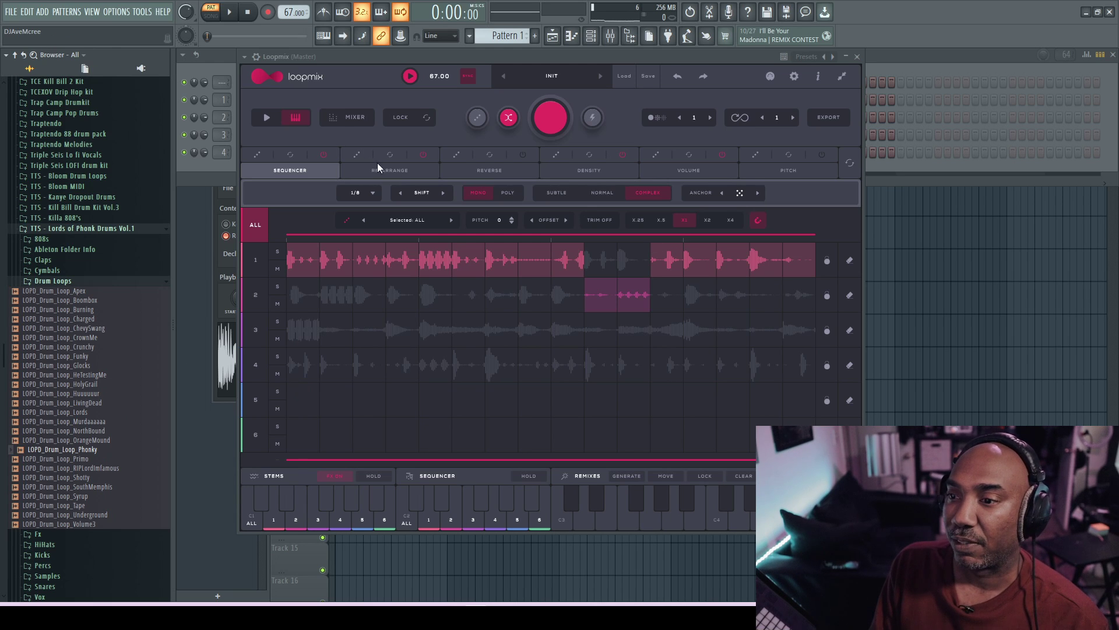
pyautogui.click(551, 118)
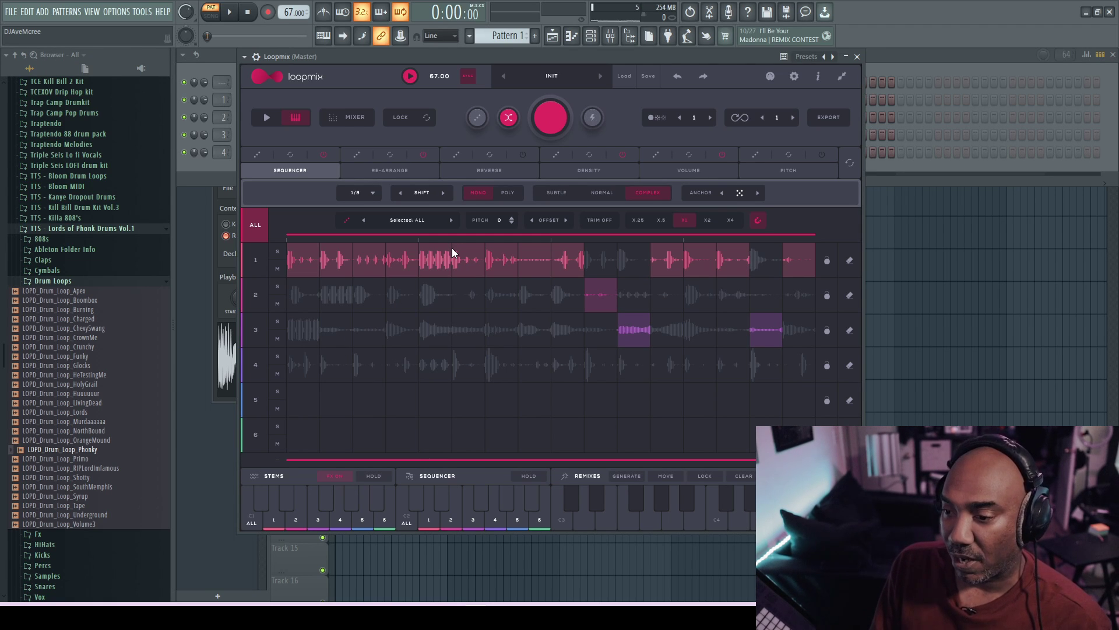
pyautogui.press('z')
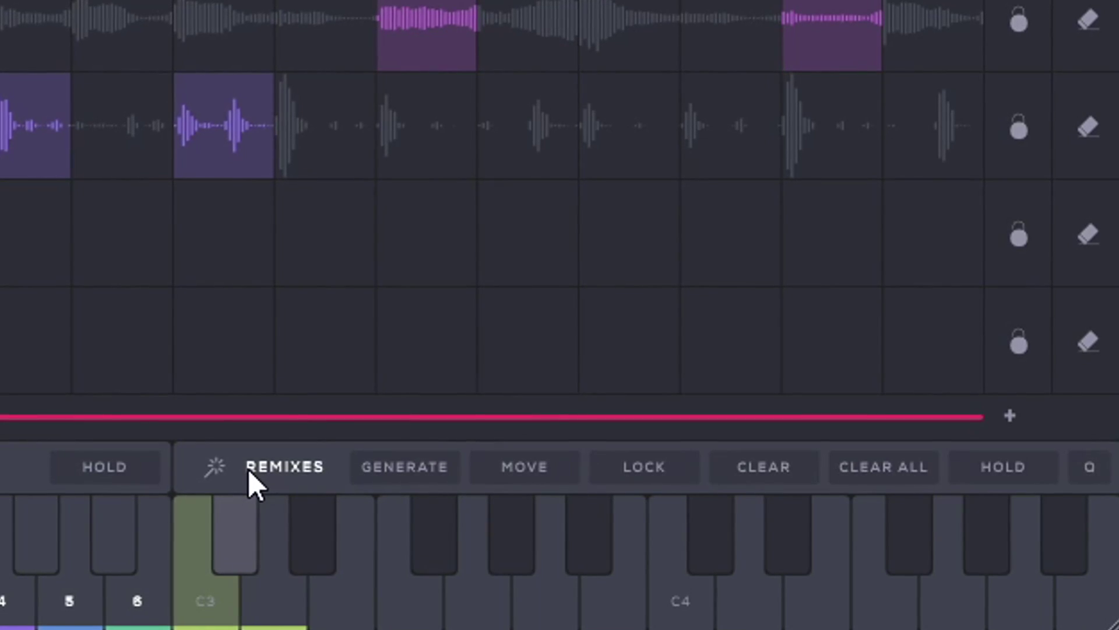
# Generate remix variations in the Remixes section, mapped across the keyboard keys.
pyautogui.click(397, 466)
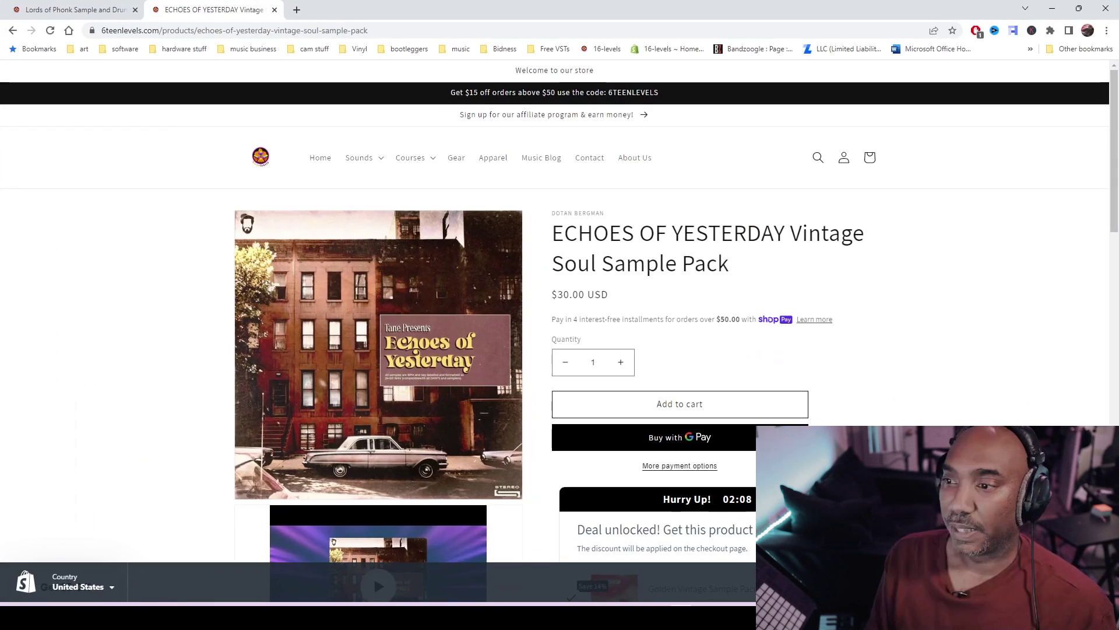
# Scroll down the ECHOES OF YESTERDAY Vintage Soul Sample Pack store page.
pyautogui.scroll(-1, 145, 362)
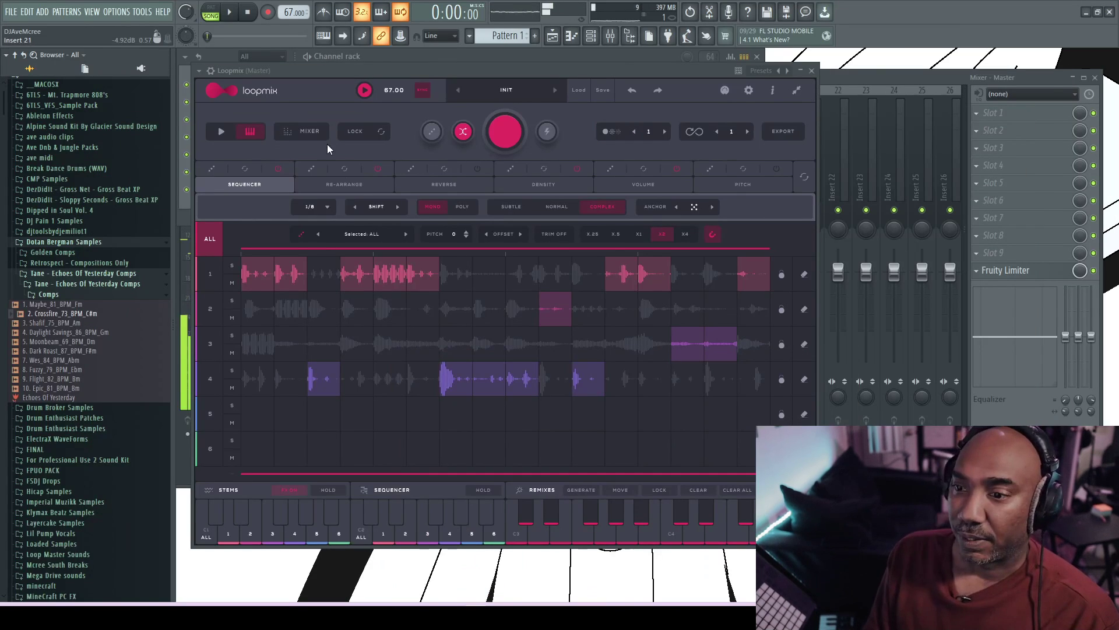
# Play the project from FL Studio's transport, then play the pattern again.
pyautogui.click(234, 15)
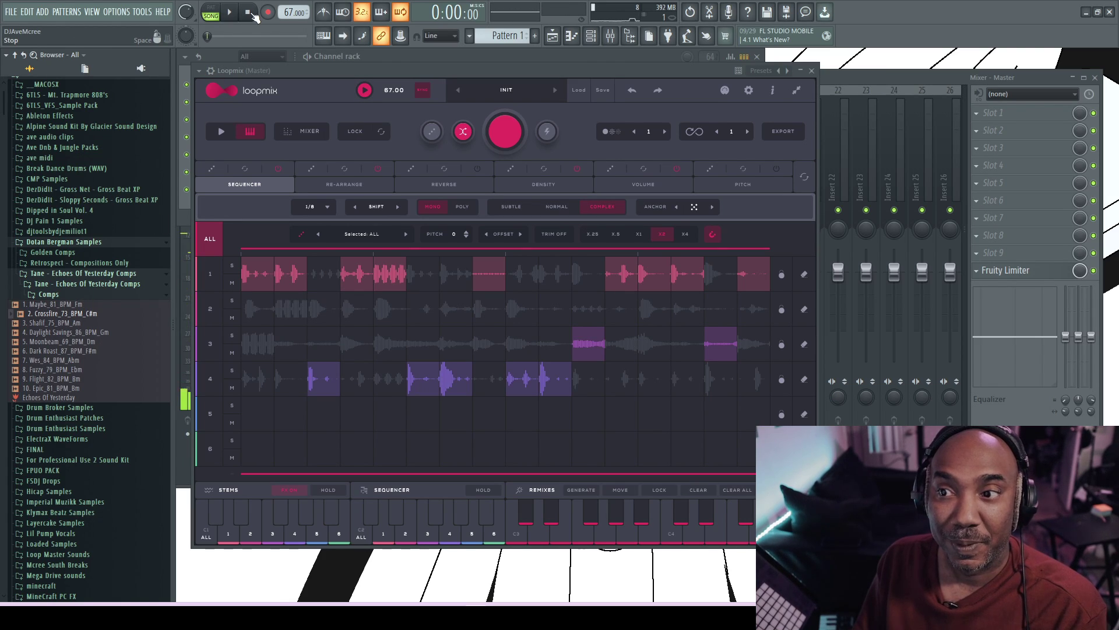
pyautogui.click(232, 16)
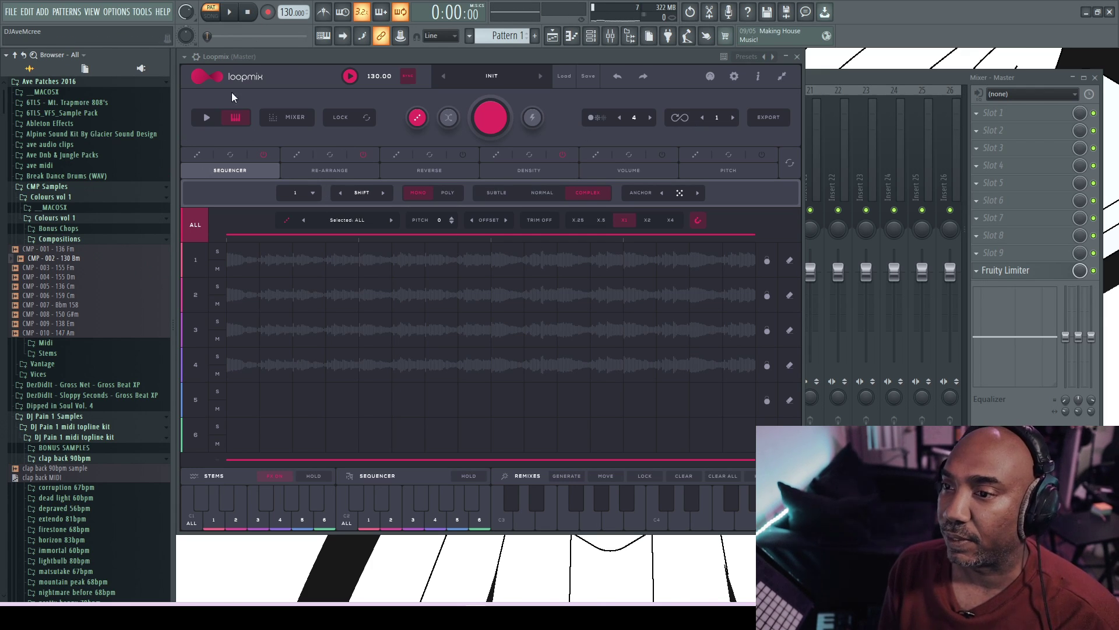
# Randomize the playing slices, then reshuffle slice order with Re-Arrange across all six tracks.
pyautogui.click(200, 155)
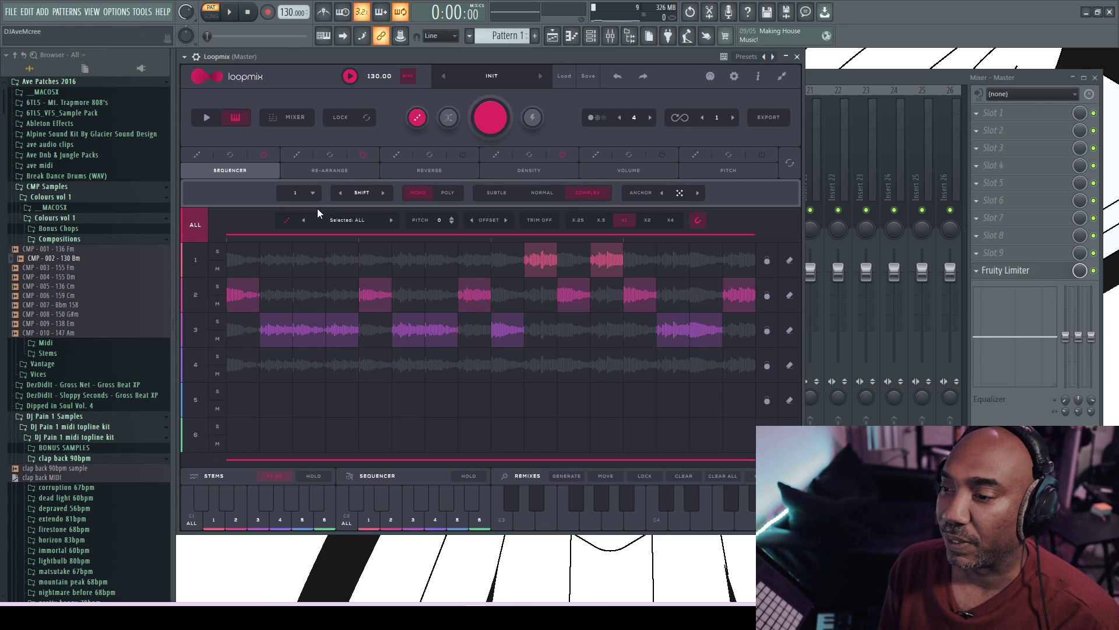
pyautogui.click(343, 175)
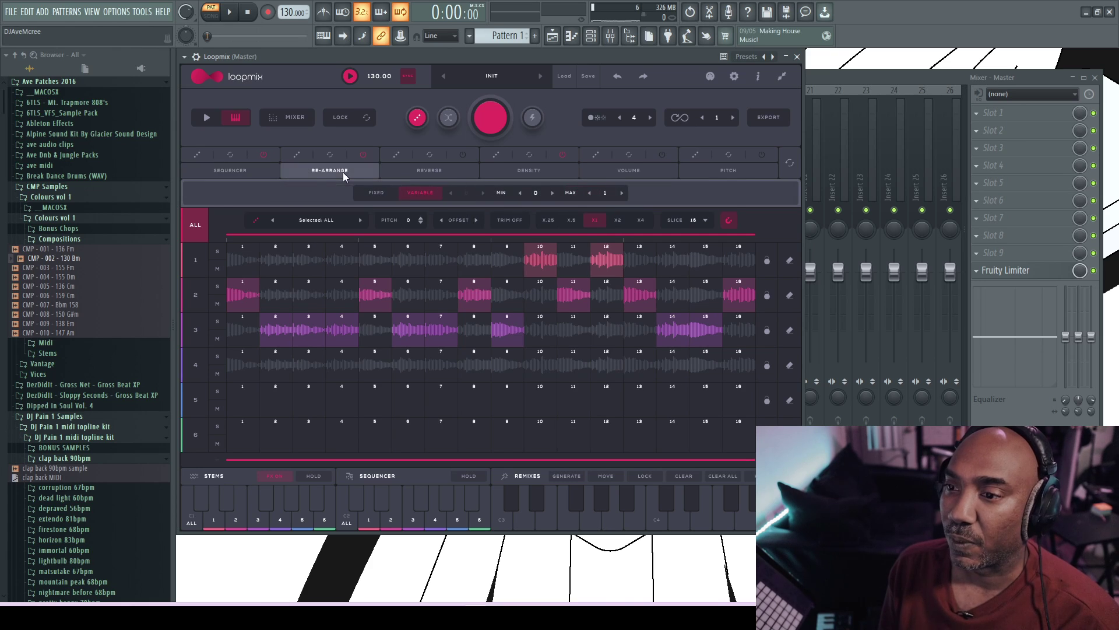
pyautogui.click(302, 155)
pyautogui.click(302, 156)
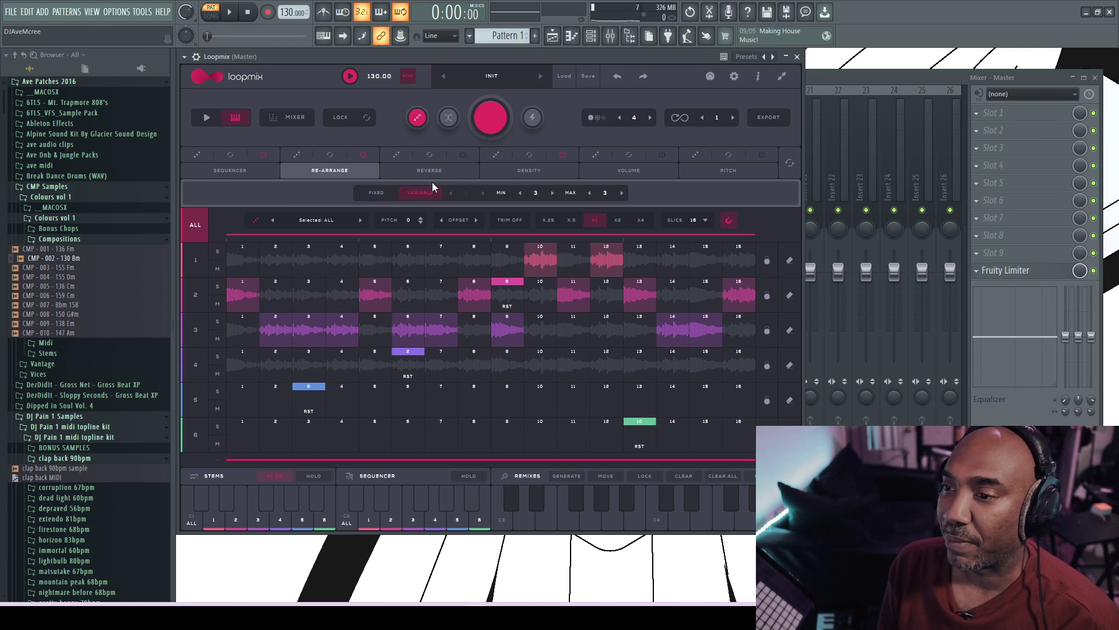
pyautogui.click(300, 155)
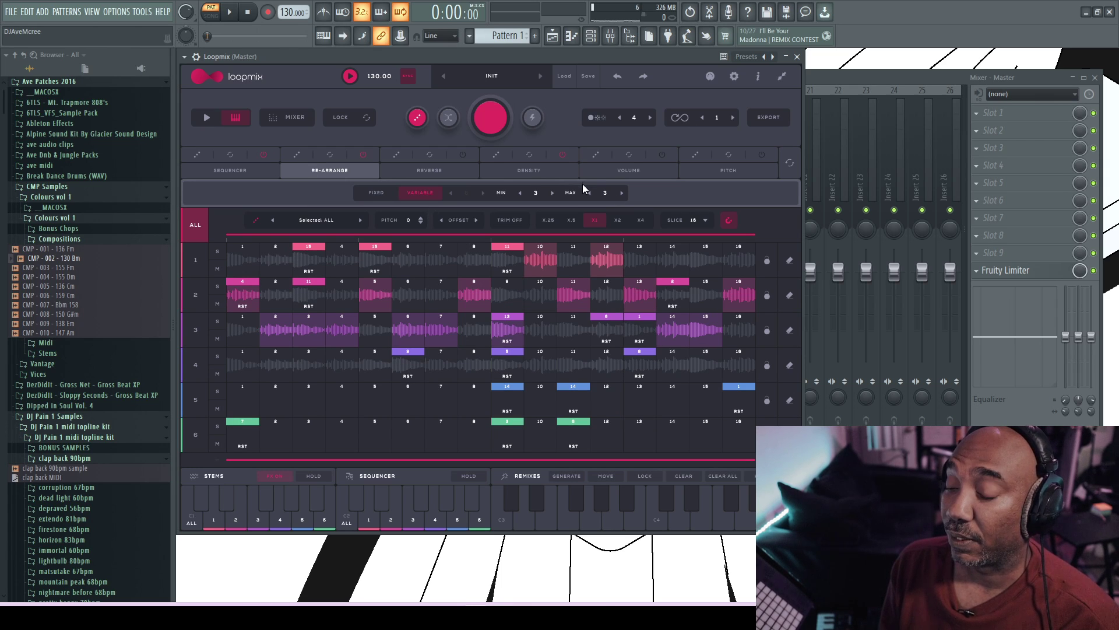
# Randomly reverse slices across all tracks using the Reverse randomizer.
pyautogui.click(442, 167)
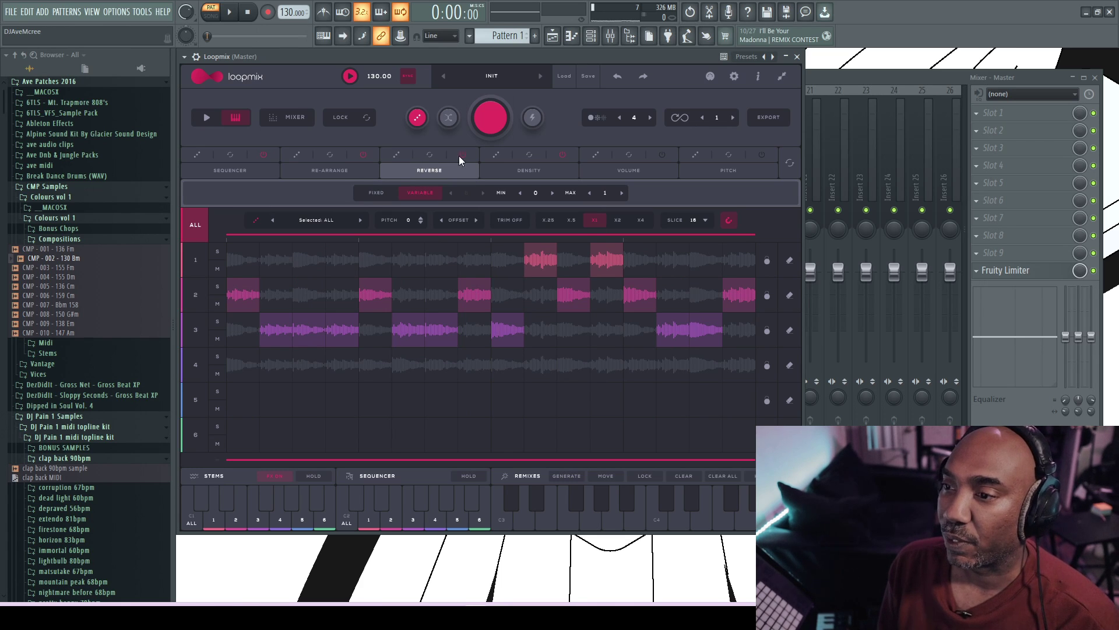
pyautogui.click(397, 154)
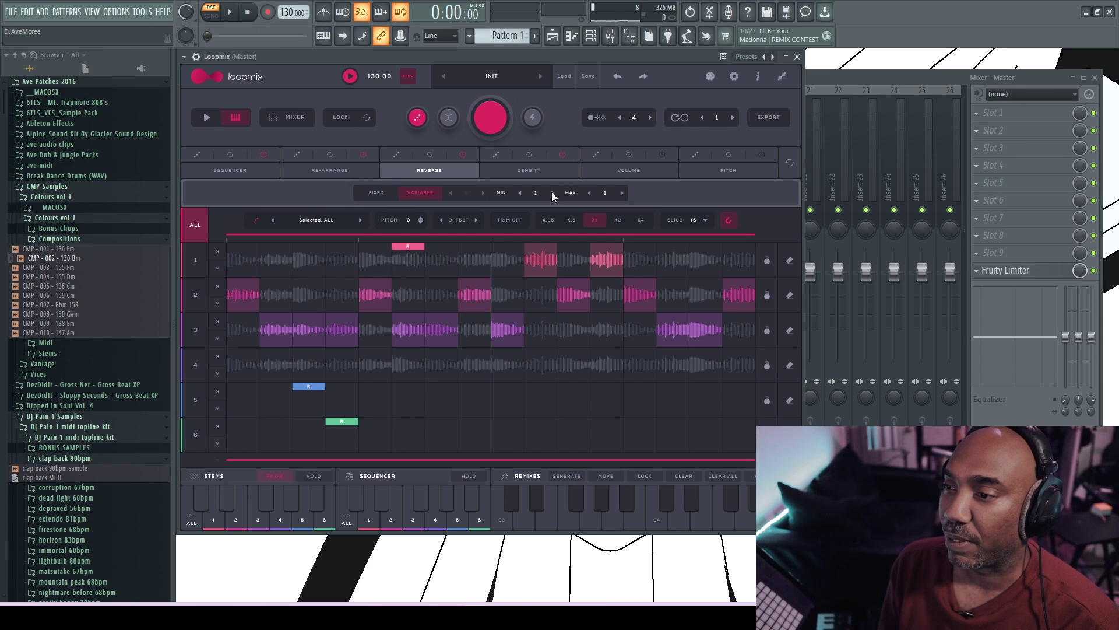
pyautogui.click(404, 155)
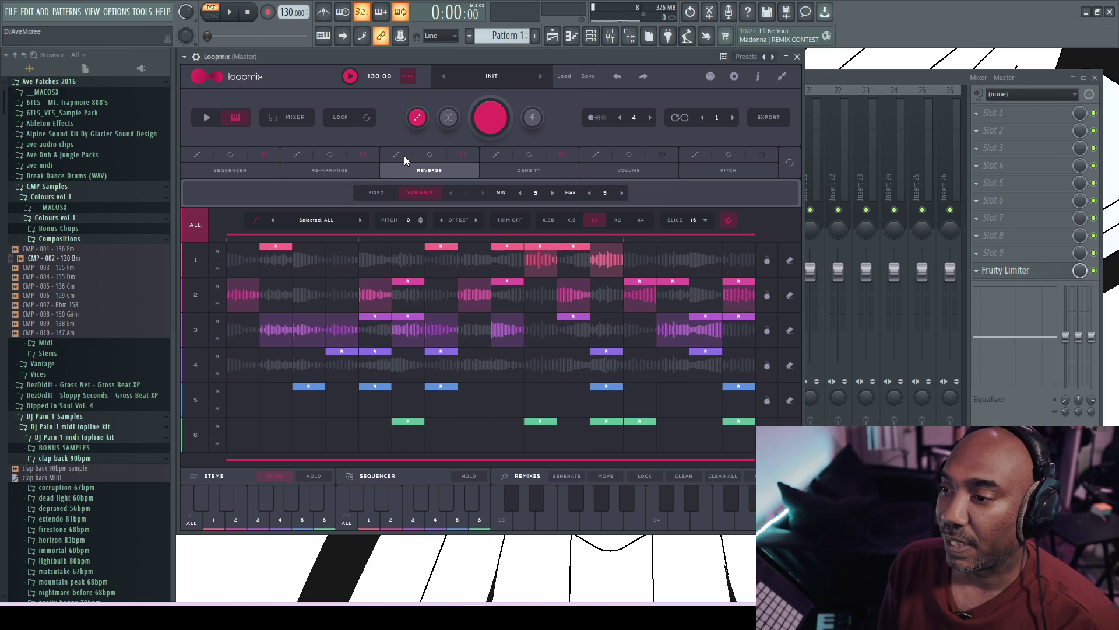
# Randomize slice density with a FIXED amount of 2.
pyautogui.click(557, 171)
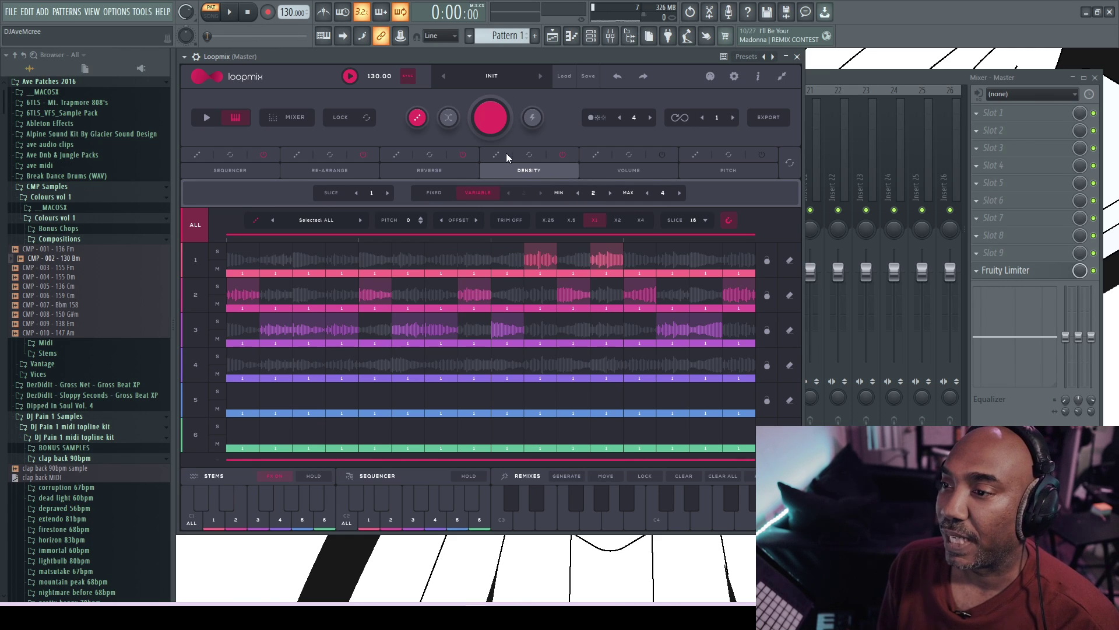
pyautogui.click(492, 154)
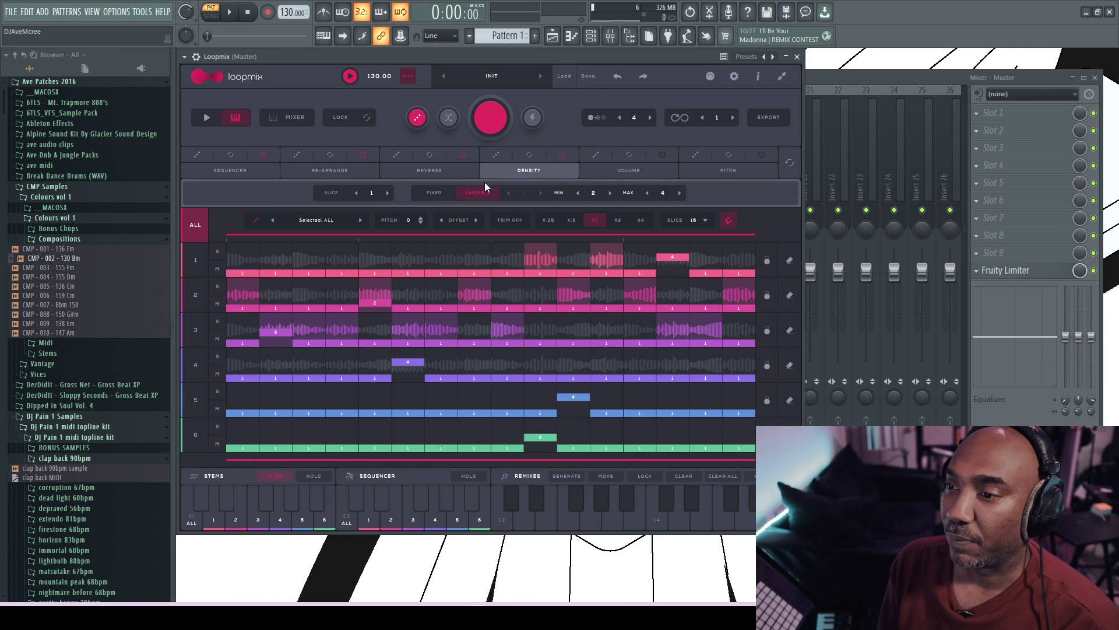
pyautogui.click(435, 194)
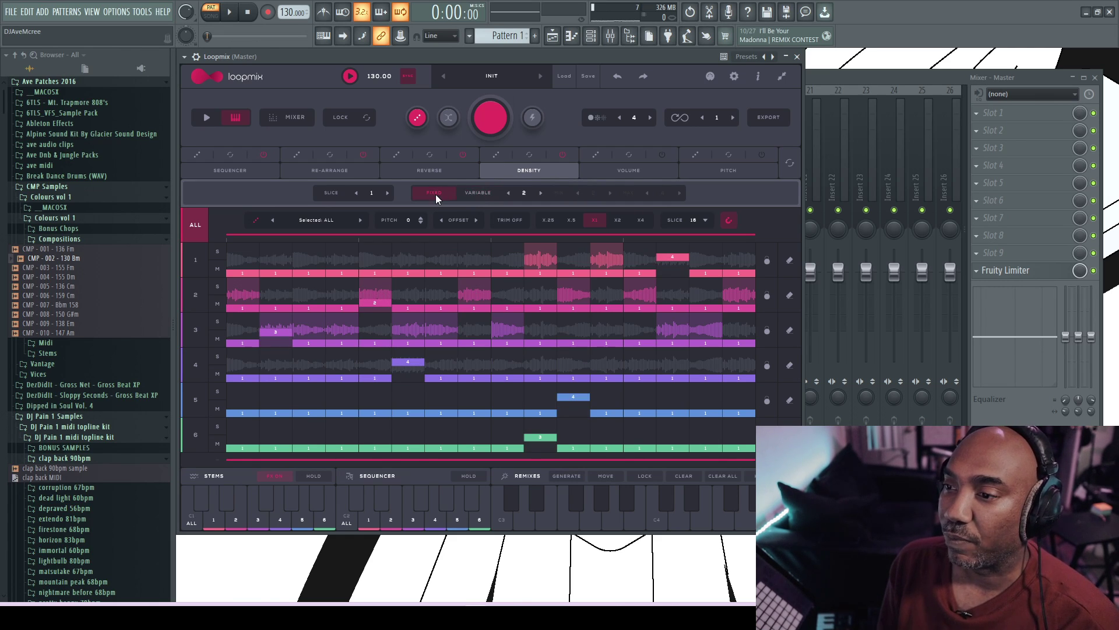
pyautogui.click(491, 155)
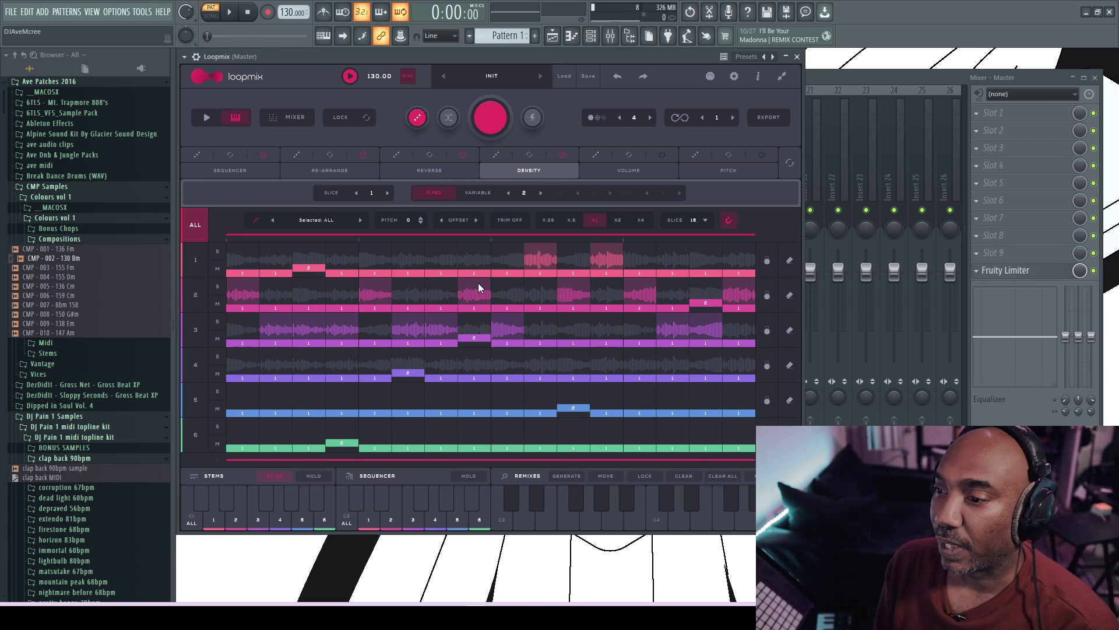
pyautogui.click(646, 170)
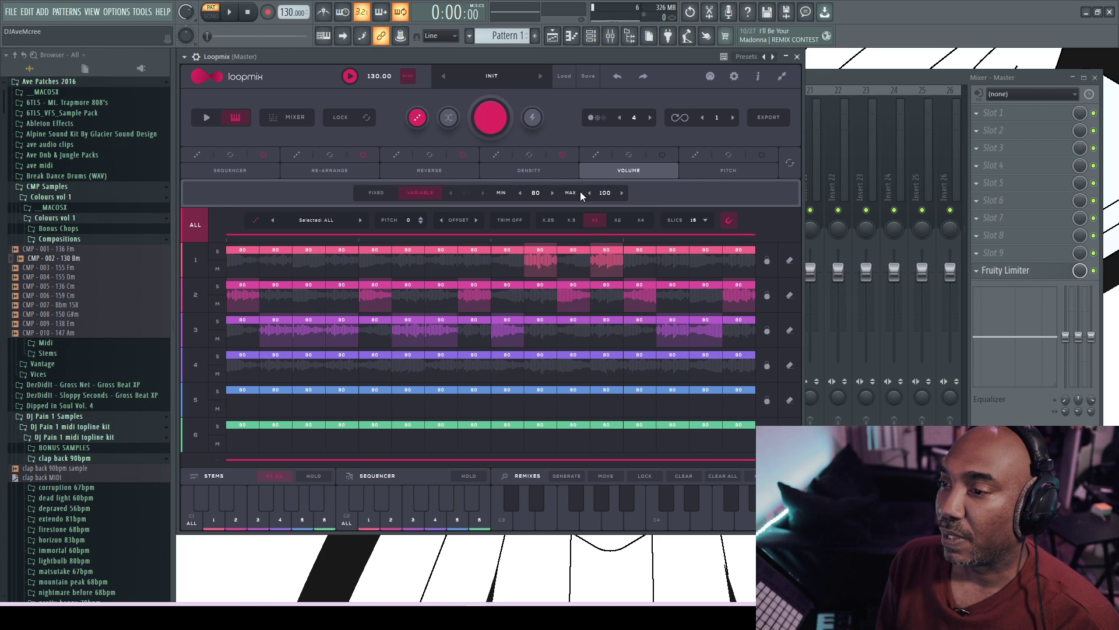
# Return to the Sequencer page and generate remix variations across the keys.
pyautogui.click(248, 170)
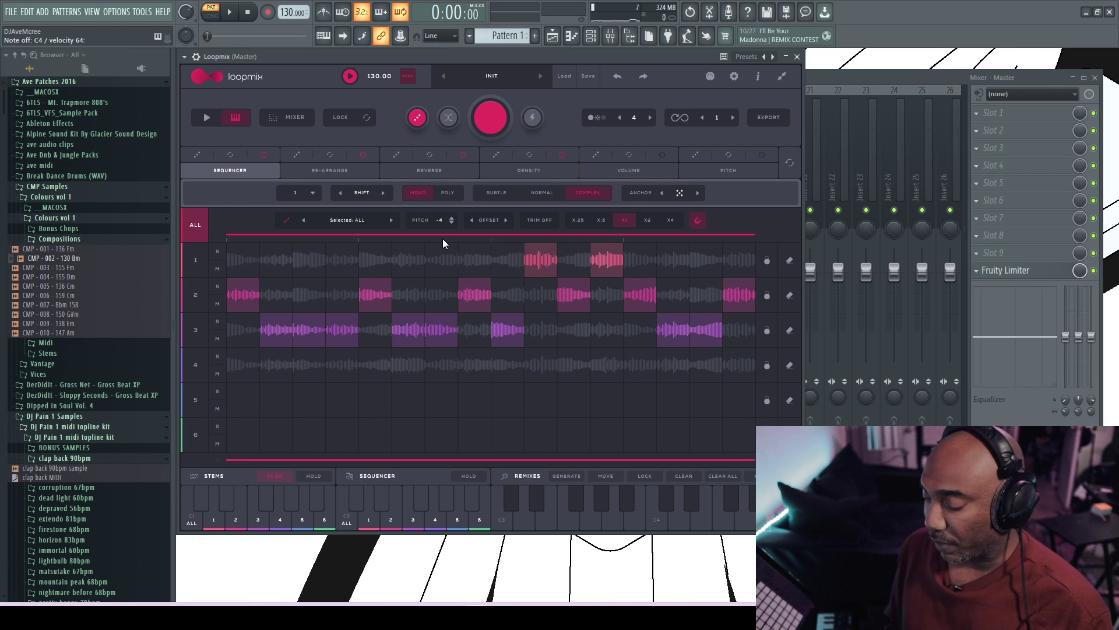
pyautogui.click(569, 474)
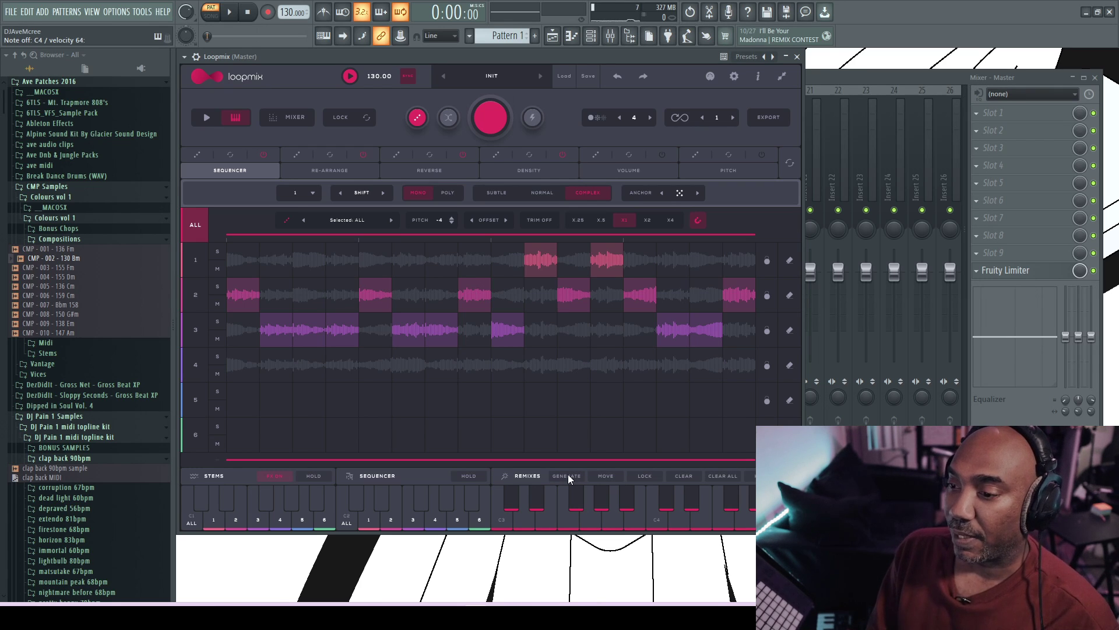